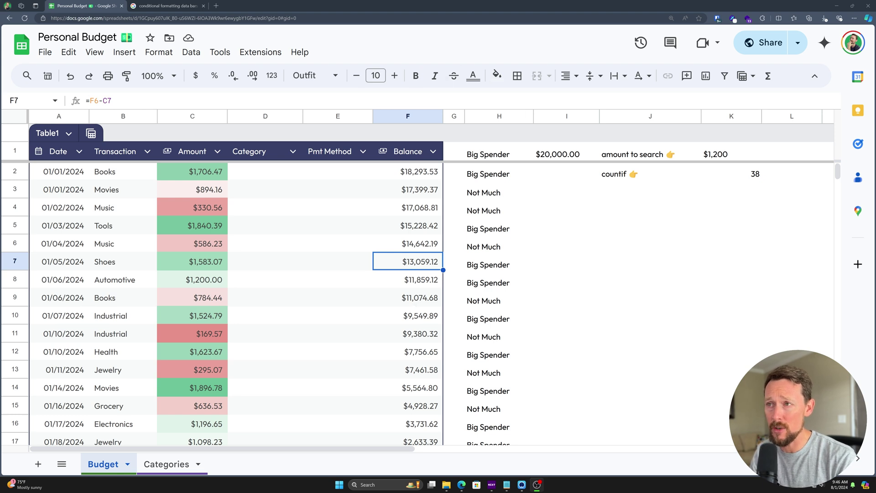
# Look over the Category and Pmt Method columns and the Categories sheet, then return to Budget.
pyautogui.moveTo(310, 117); pyautogui.dragTo(276, 118)
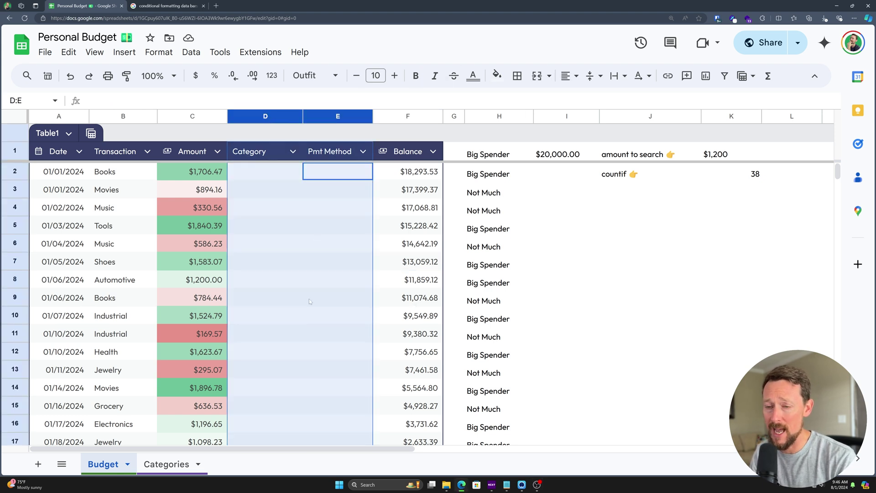
pyautogui.click(166, 464)
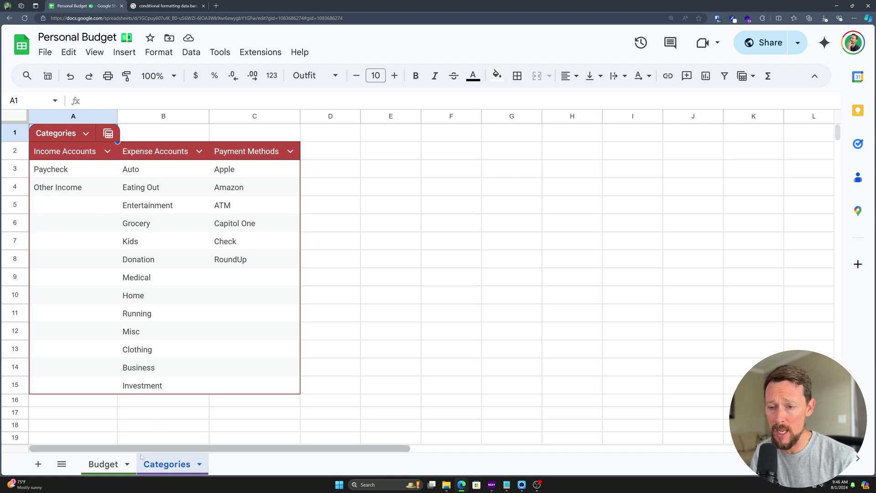
pyautogui.click(107, 464)
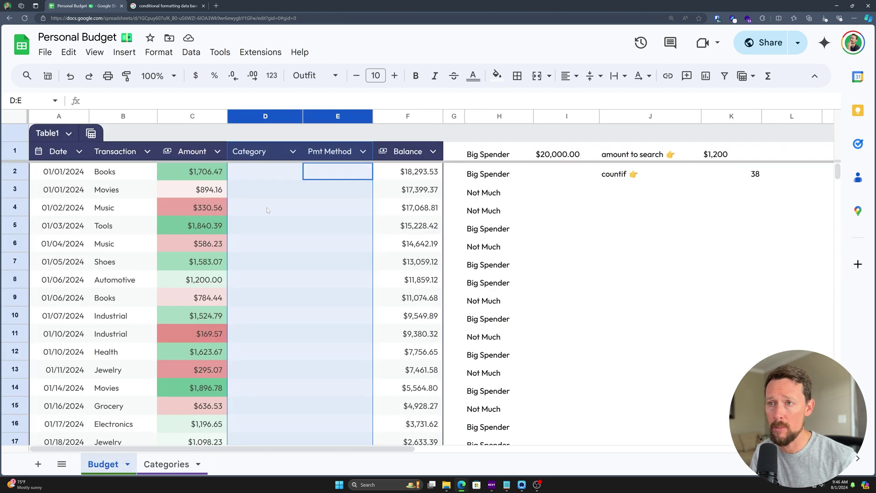
pyautogui.click(274, 189)
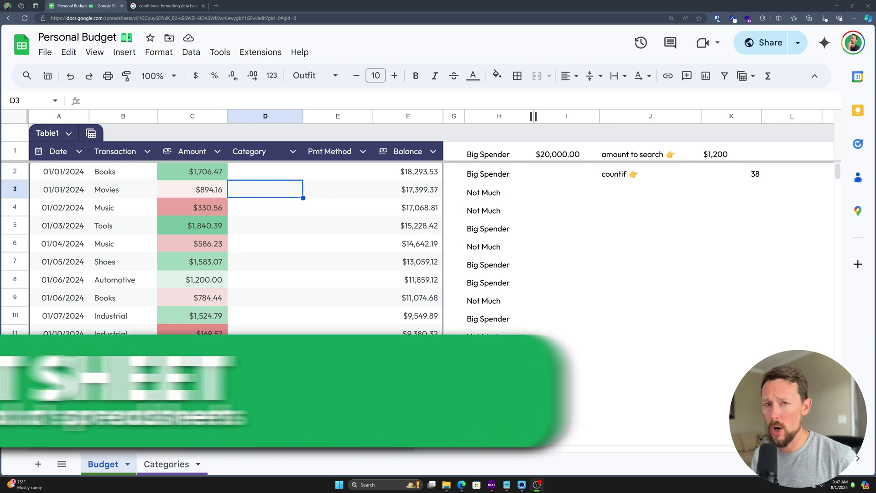
# Open the data validation rules from cell D2, then select cell M2 for testing.
pyautogui.click(291, 176)
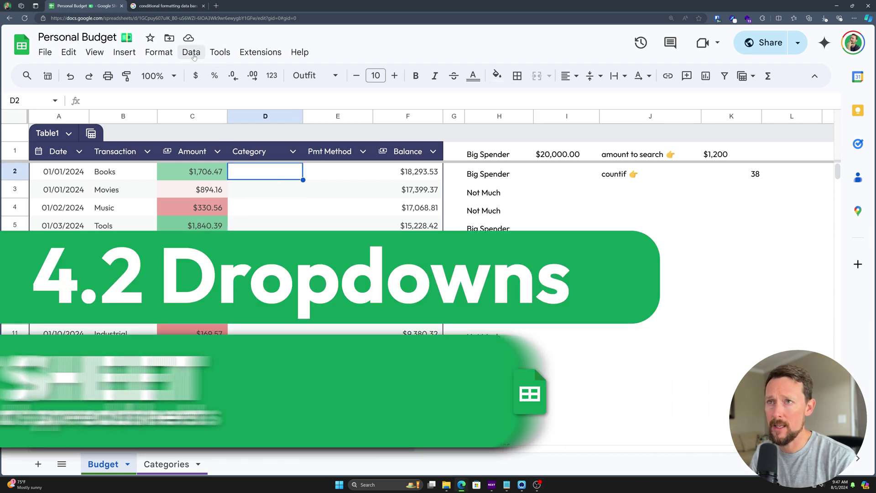
pyautogui.click(194, 56)
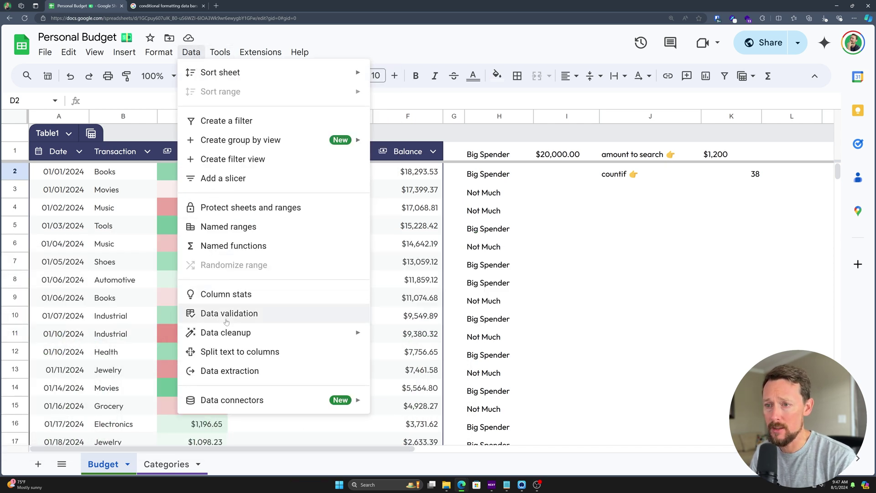
pyautogui.click(226, 313)
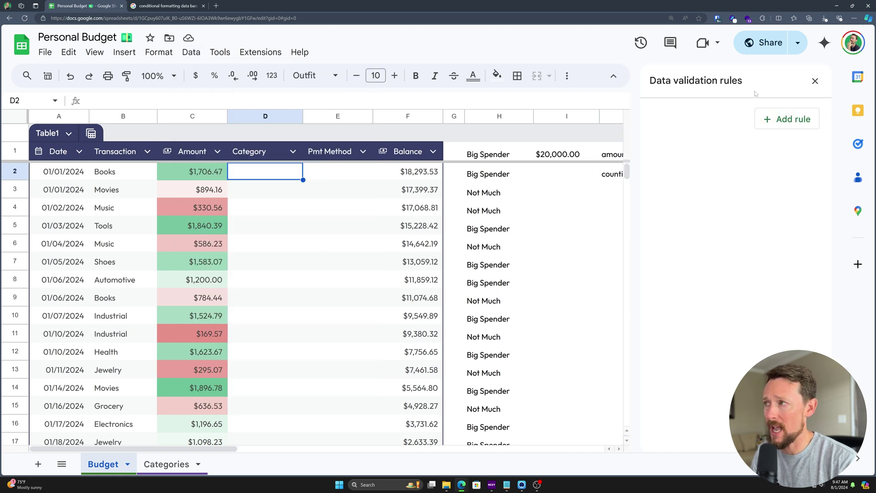
pyautogui.hscroll(6, 493, 233)
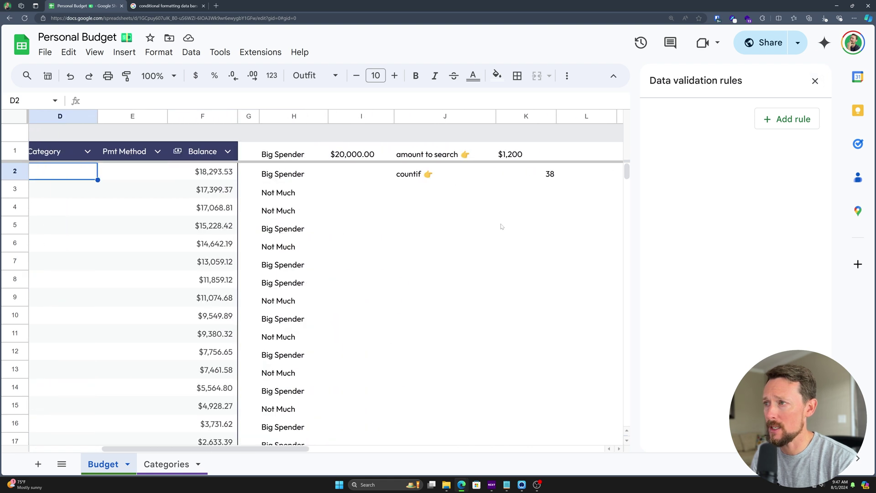
pyautogui.click(554, 176)
# Add a validation rule on range M2:M5 with Dropdown as the criteria.
pyautogui.click(774, 118)
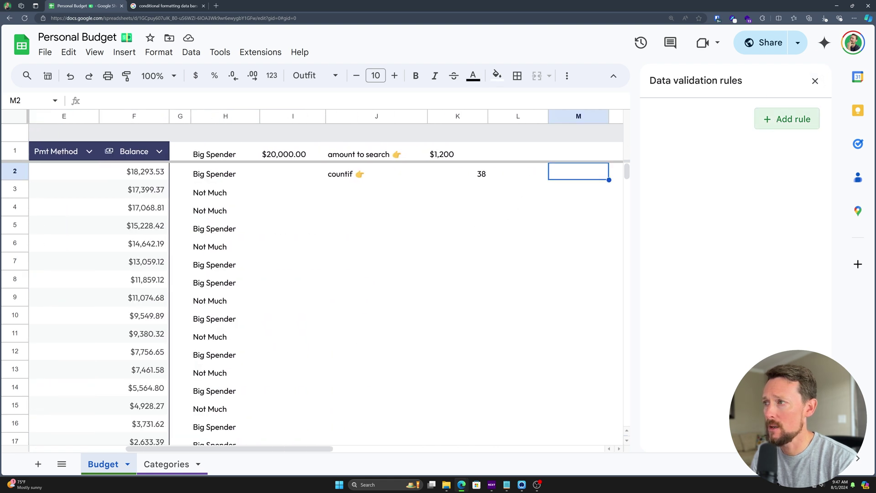
pyautogui.hscroll(3, 571, 164)
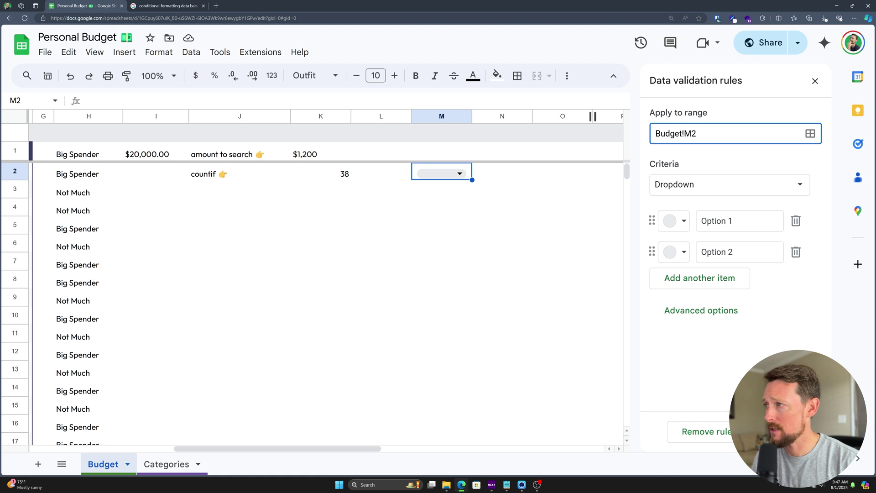
pyautogui.write(':M5')
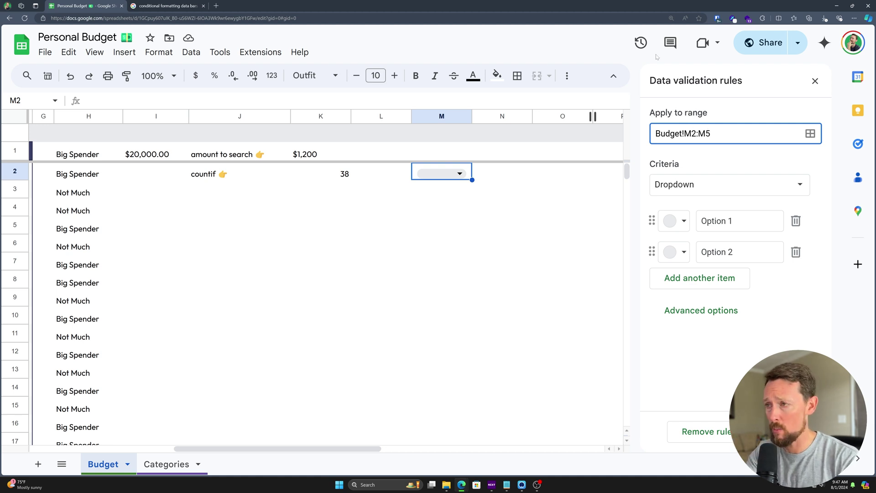
pyautogui.press('Return')
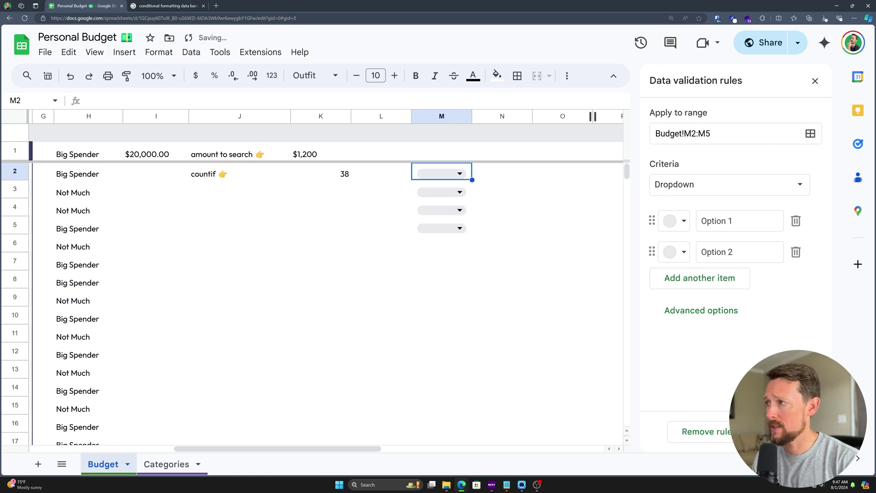
pyautogui.click(678, 184)
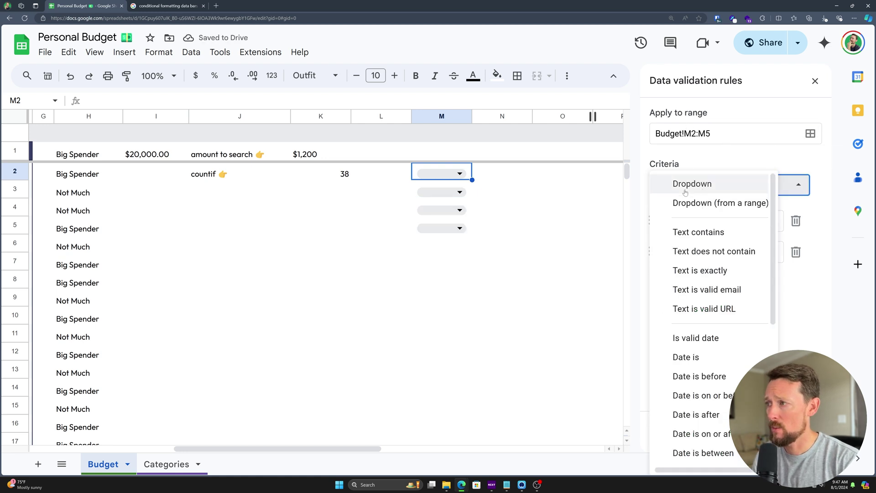
pyautogui.scroll(-5, 706, 280)
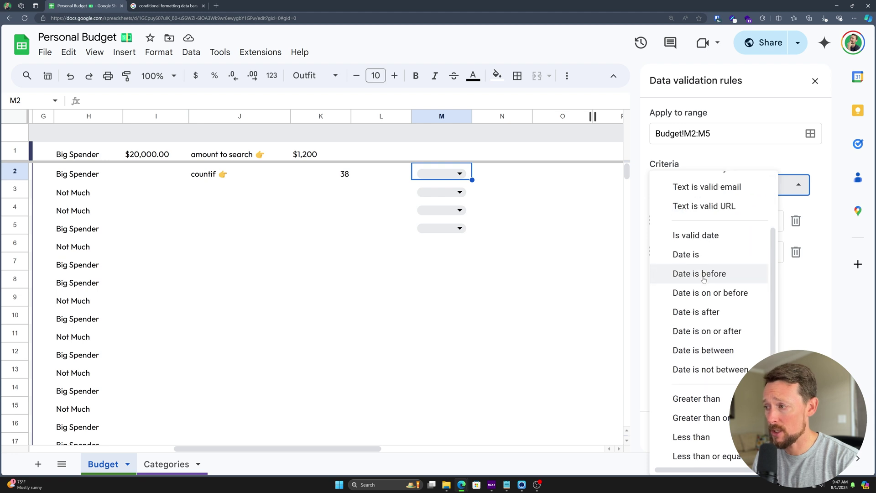
pyautogui.scroll(5, 707, 280)
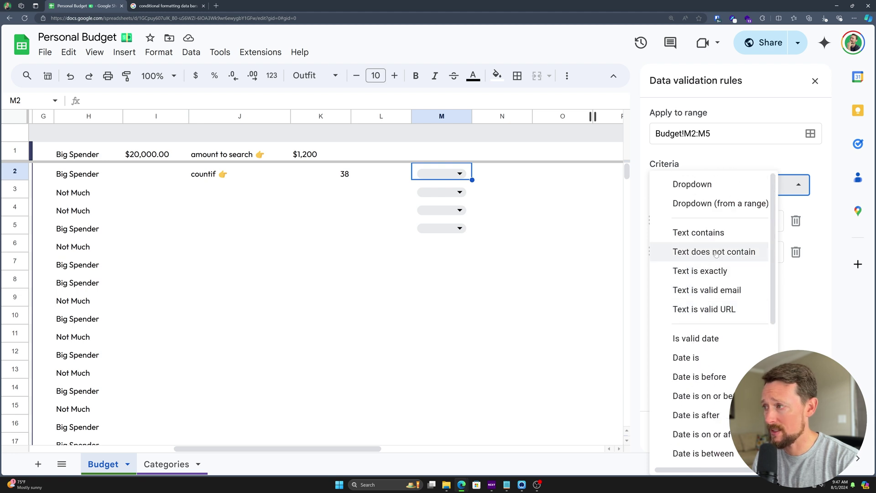
pyautogui.click(711, 185)
# Colour Option 1 pink and Option 2 yellow, and save the rule.
pyautogui.click(685, 223)
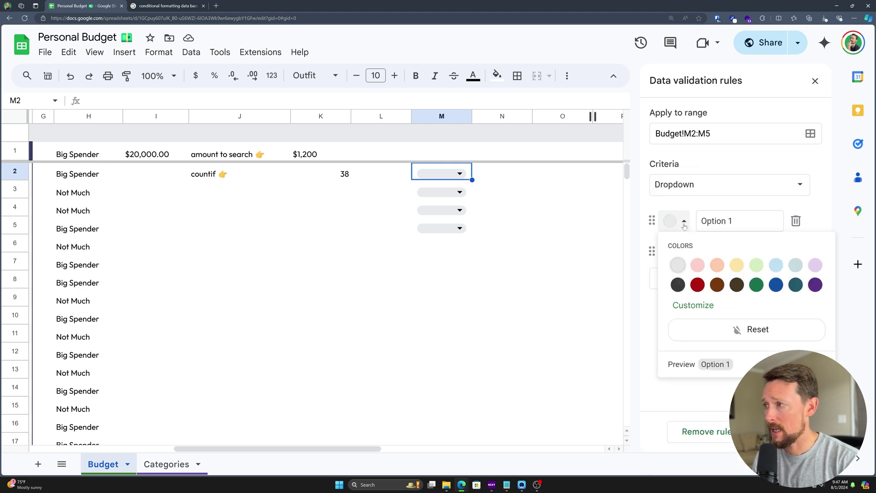
pyautogui.click(697, 265)
pyautogui.click(675, 252)
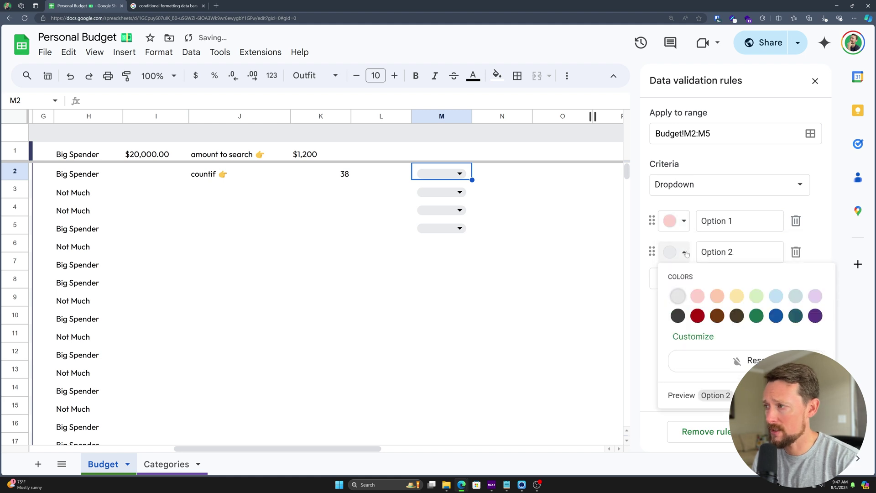
pyautogui.click(736, 297)
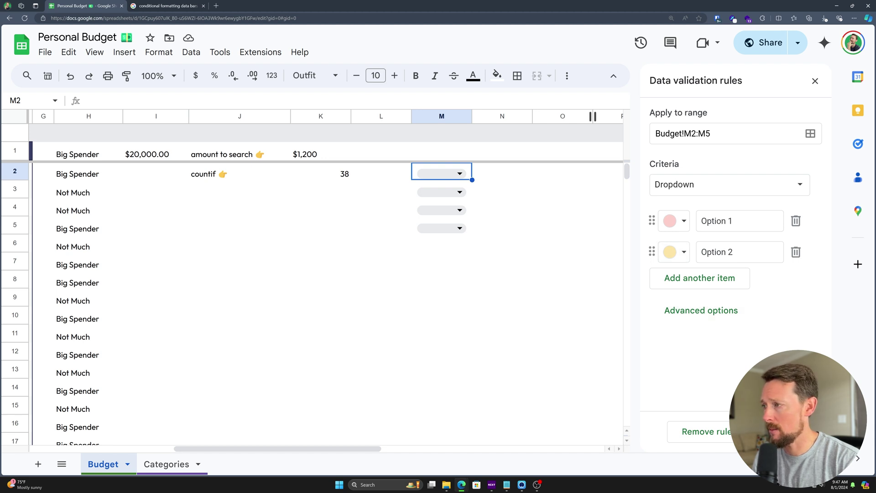
pyautogui.click(785, 432)
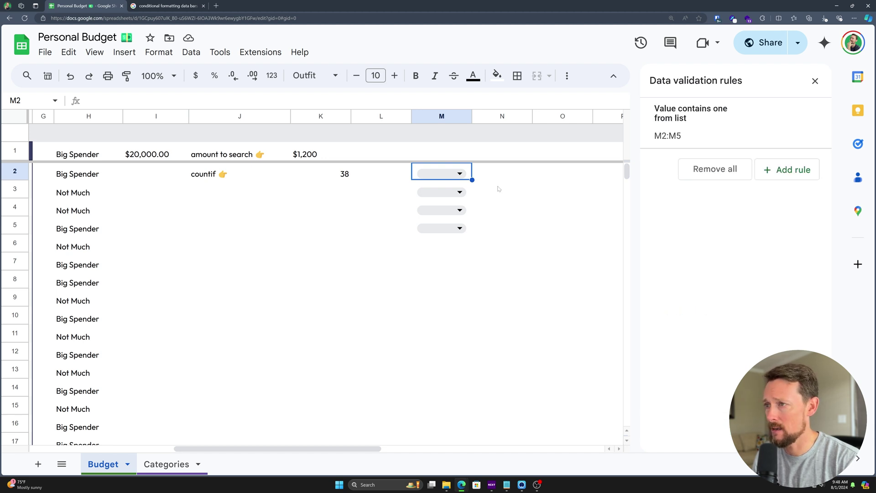
# Set M2, M3 and M4 to Option 1, Option 2 and Option 1 from their dropdowns.
pyautogui.click(460, 174)
pyautogui.click(458, 190)
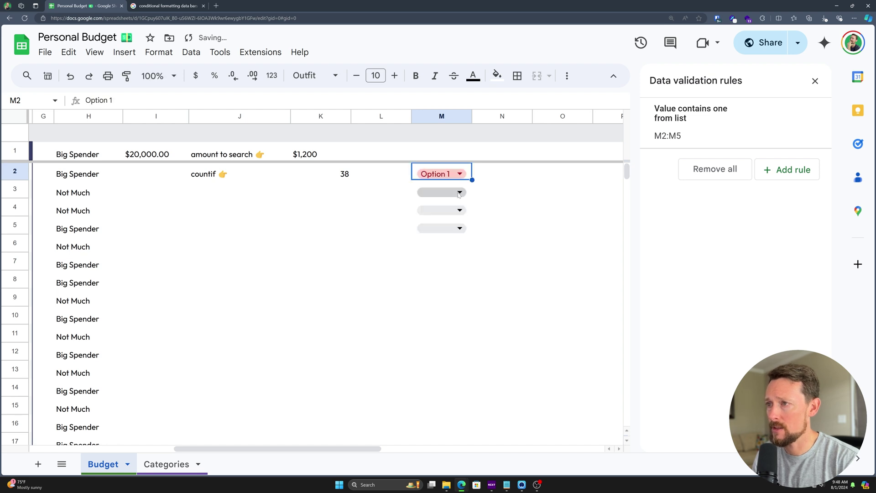
pyautogui.click(459, 191)
pyautogui.click(454, 228)
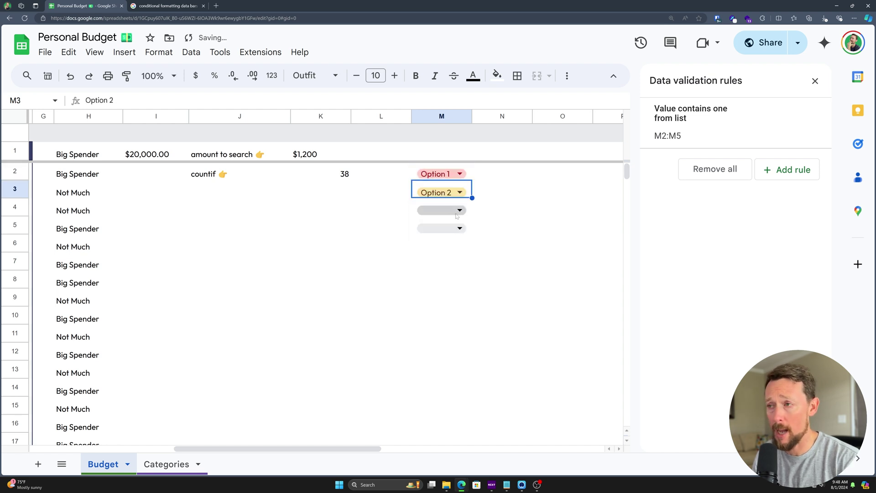
pyautogui.click(458, 210)
pyautogui.click(458, 227)
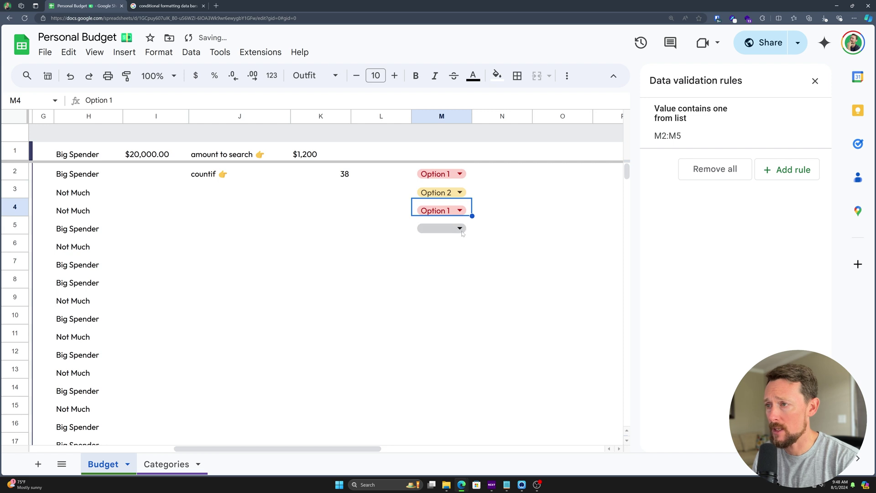
# Enter the invalid value 'Option 3' in M5 and dismiss the rejection error.
pyautogui.press('Down')
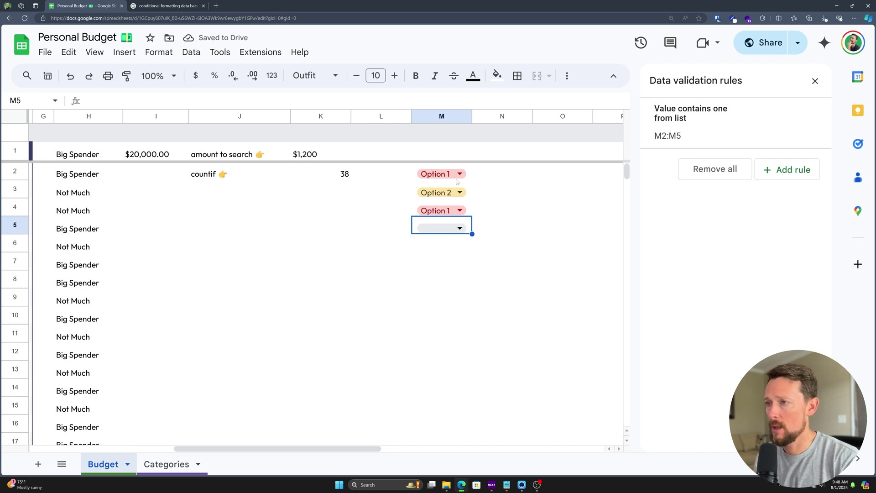
pyautogui.write('Option 3')
pyautogui.press('Return')
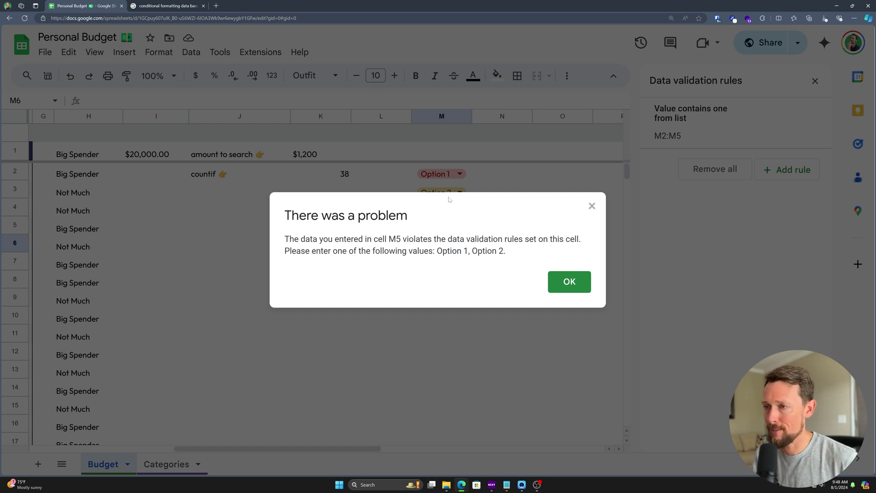
pyautogui.click(570, 279)
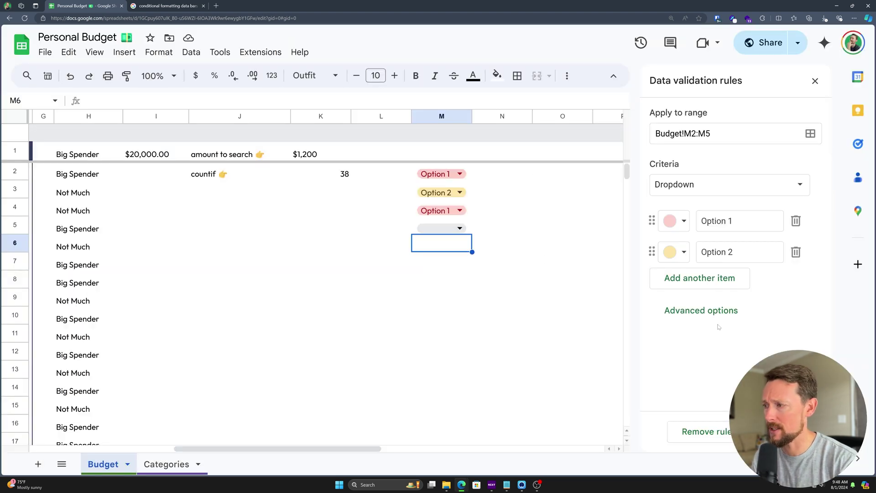
# In the rule's advanced options, add the help text 'Select an option please'.
pyautogui.click(709, 311)
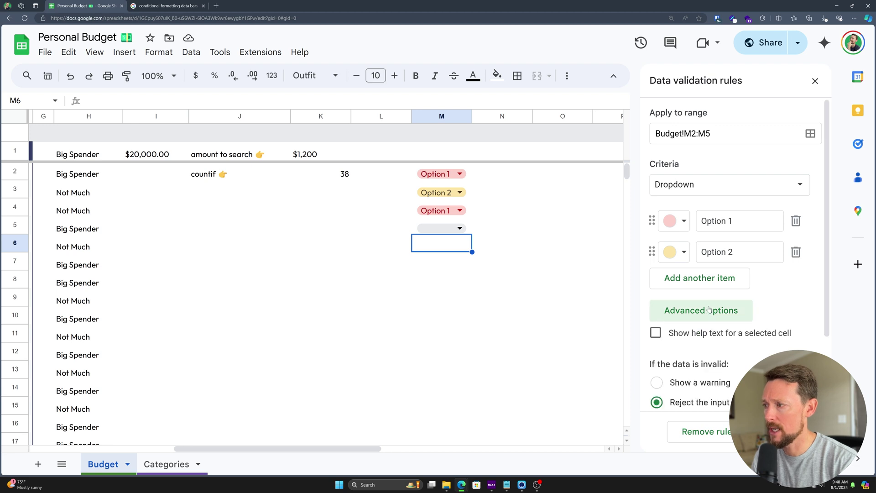
pyautogui.scroll(-2, 708, 311)
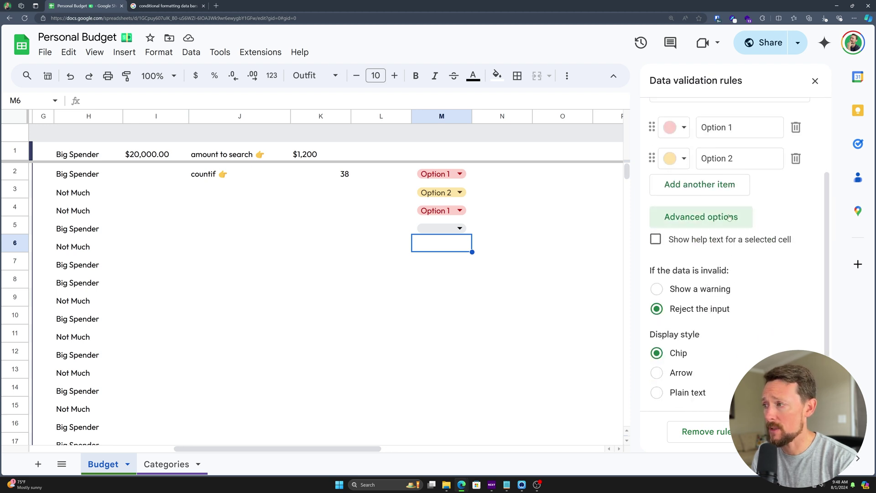
pyautogui.click(656, 240)
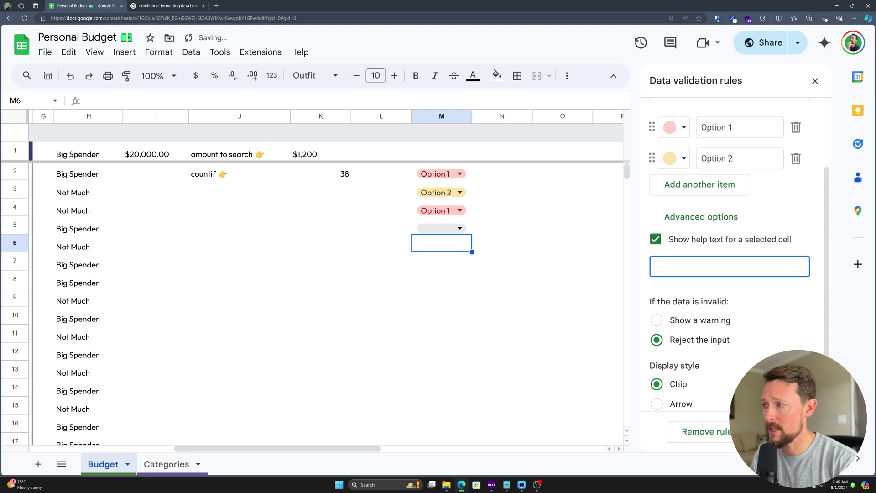
pyautogui.write('Select a')
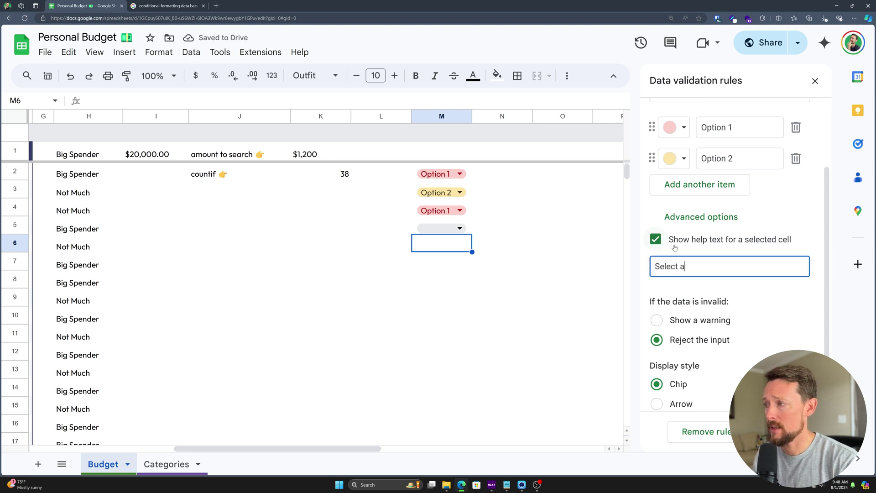
pyautogui.write('n option please')
pyautogui.click(674, 248)
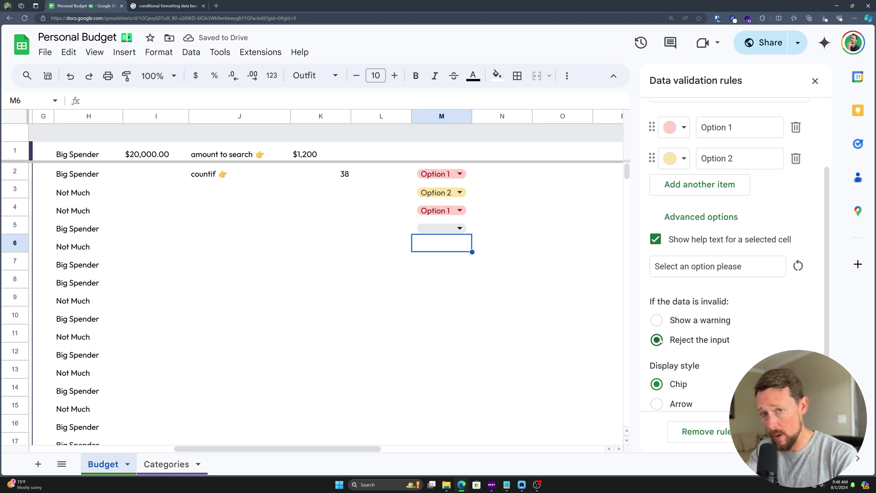
# Try the Arrow and Plain text display styles, then return to Chip and save the rule.
pyautogui.scroll(-1, 674, 290)
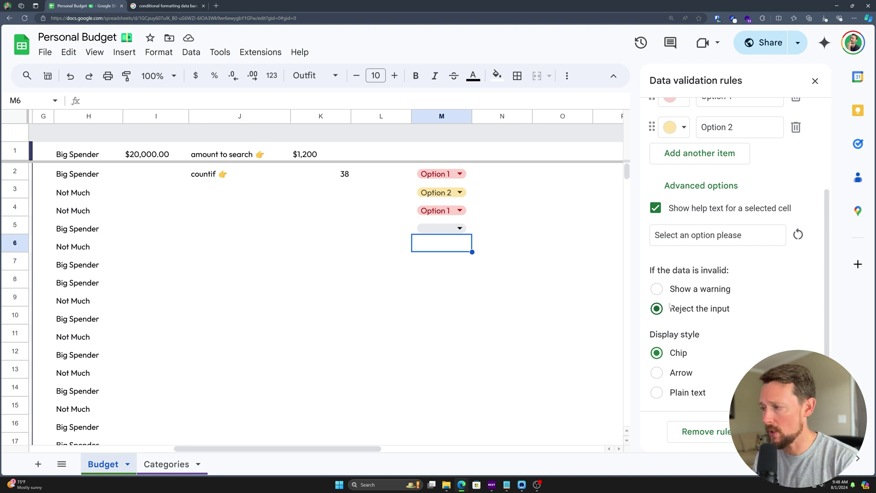
pyautogui.click(657, 374)
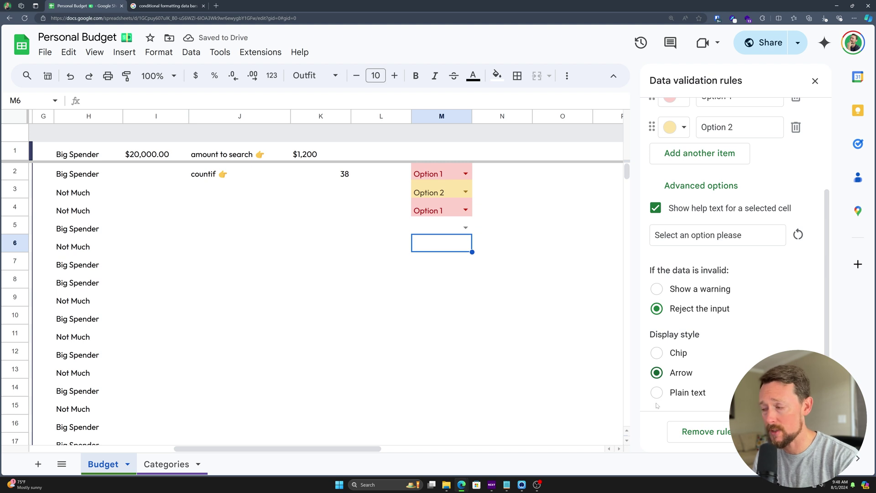
pyautogui.click(657, 395)
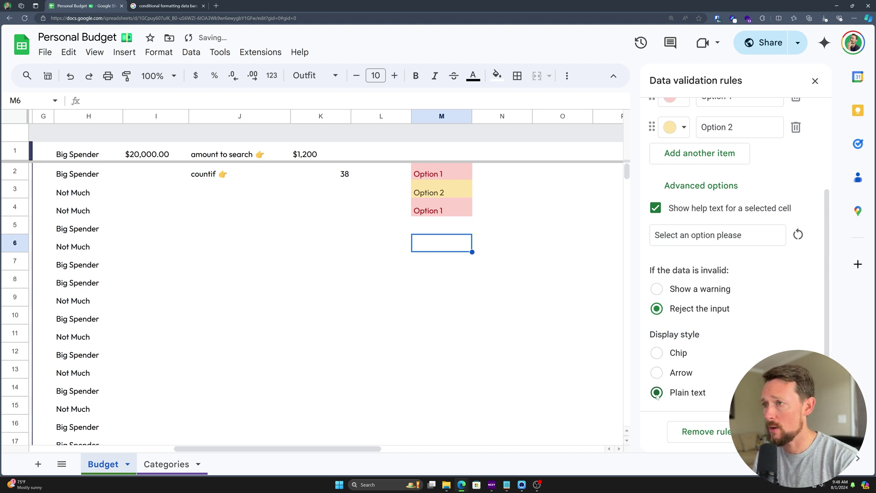
pyautogui.click(657, 374)
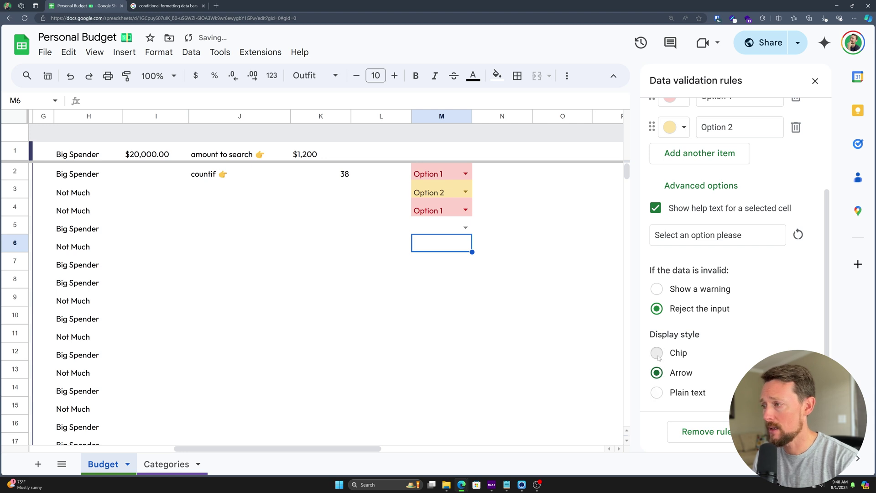
pyautogui.click(657, 353)
pyautogui.click(794, 432)
pyautogui.click(447, 229)
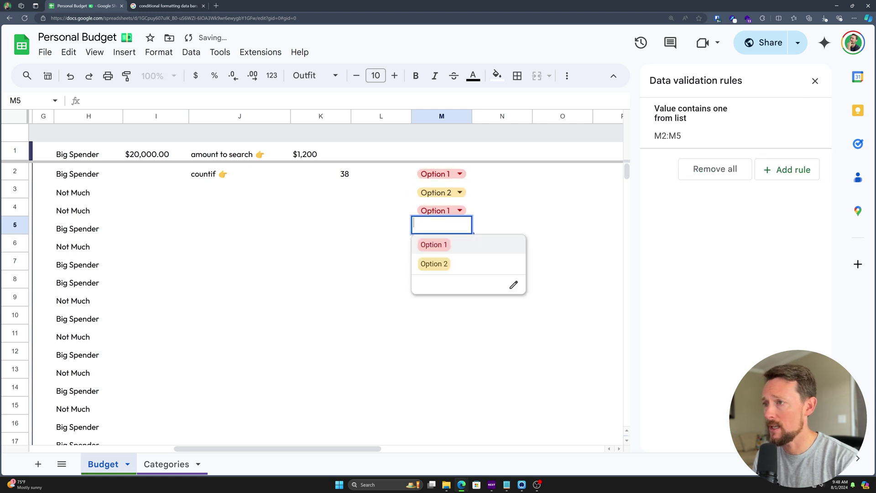
# Enter 'Option 3' in M5 and dismiss the 'Select an option please' rejection.
pyautogui.write('Option 3')
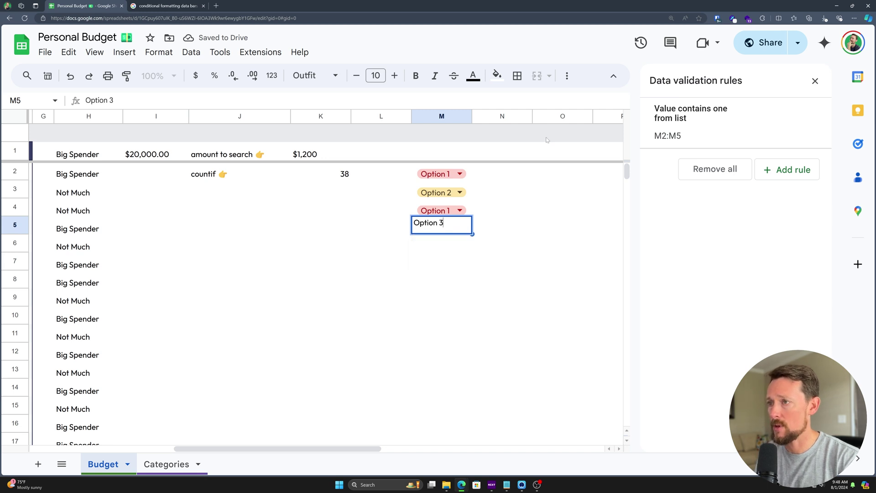
pyautogui.press('Return')
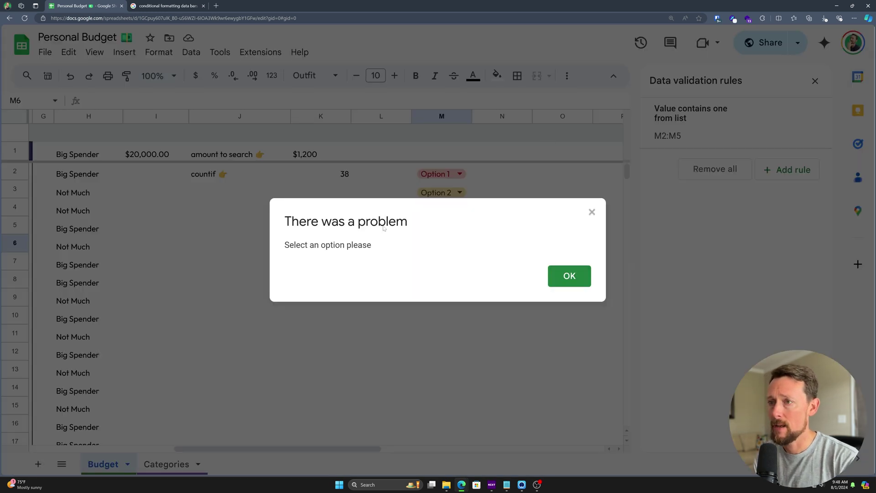
pyautogui.moveTo(290, 252); pyautogui.dragTo(380, 258)
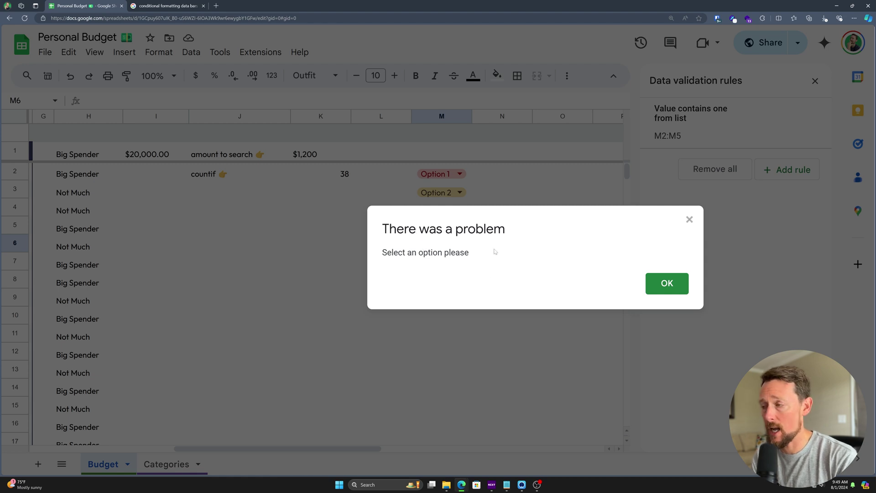
pyautogui.click(667, 284)
# Reopen the M2:M5 rule, check its advanced options, and close the editor.
pyautogui.click(712, 138)
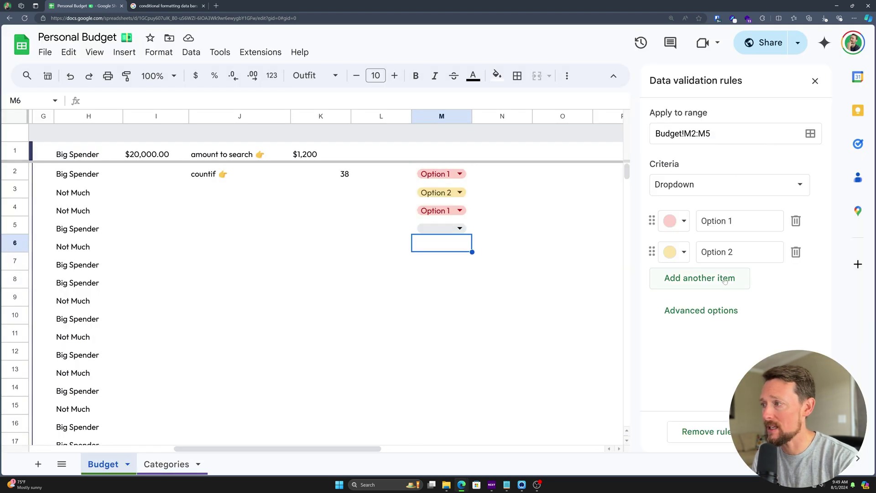
pyautogui.click(710, 308)
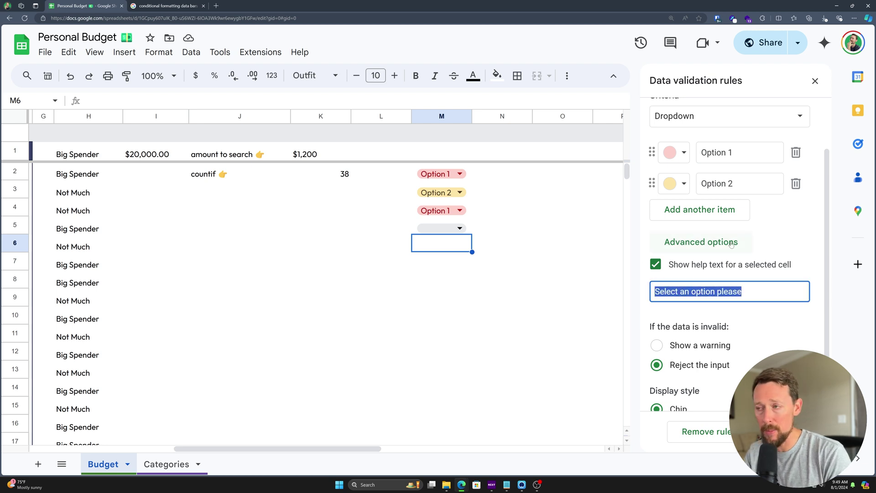
pyautogui.click(502, 261)
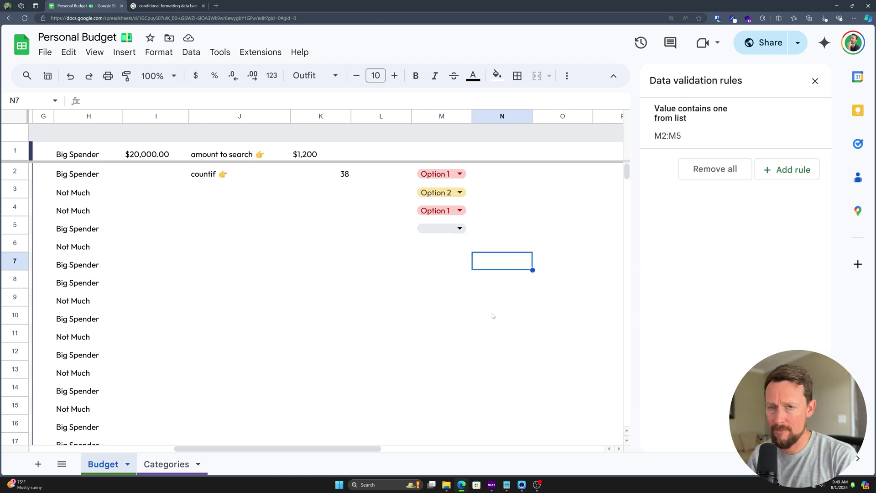
# Close the validation panel and select cell D2 in Table1's Category column.
pyautogui.click(815, 81)
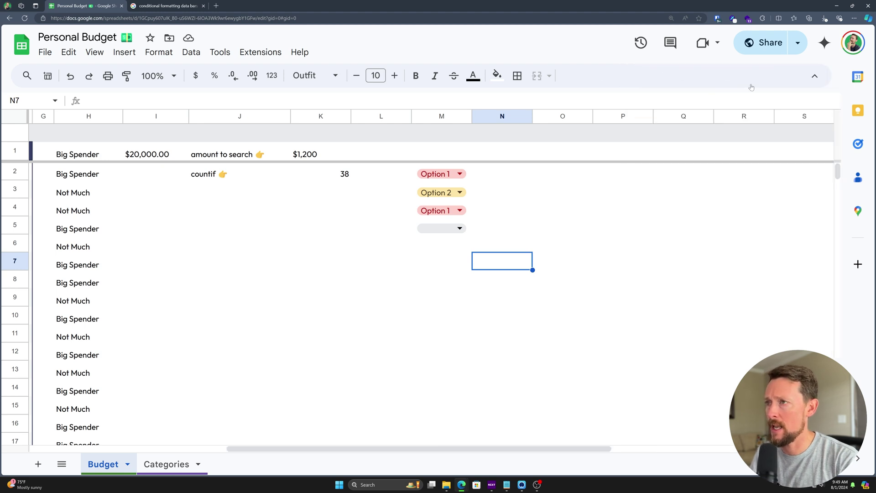
pyautogui.hscroll(-5, 475, 162)
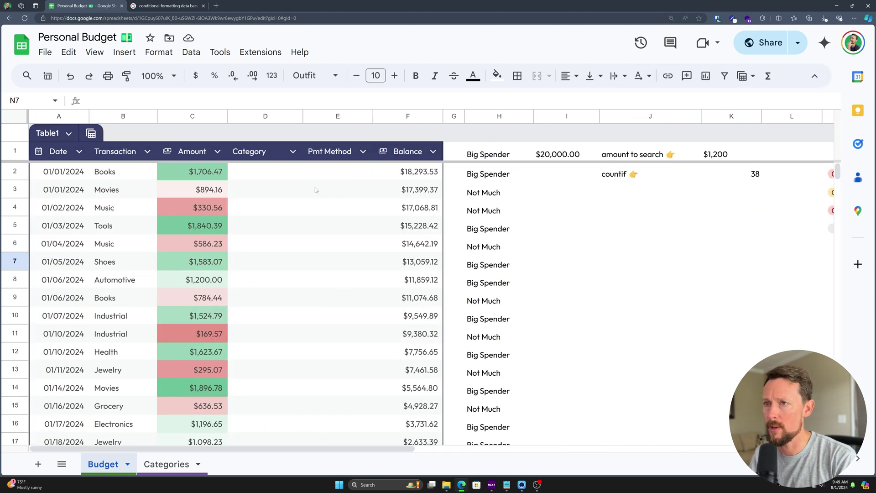
pyautogui.click(277, 173)
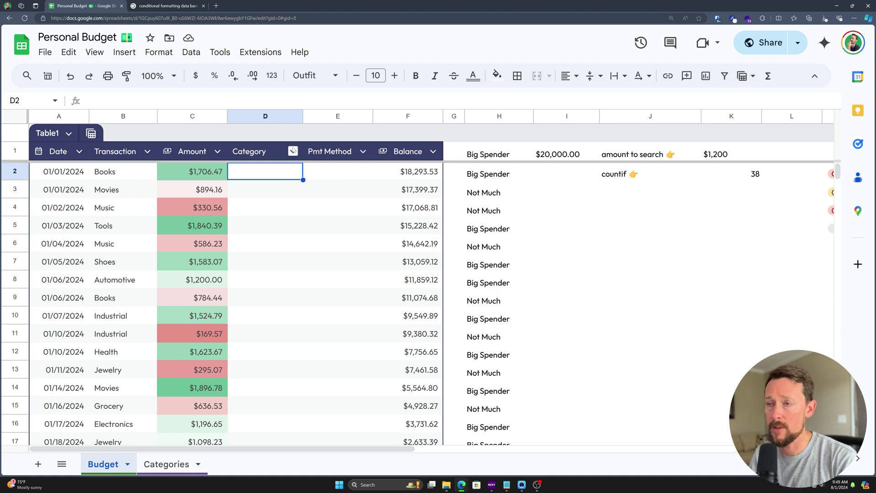
# Bring up the Category column's menu showing the Edit column type choices.
pyautogui.rightClick(289, 178)
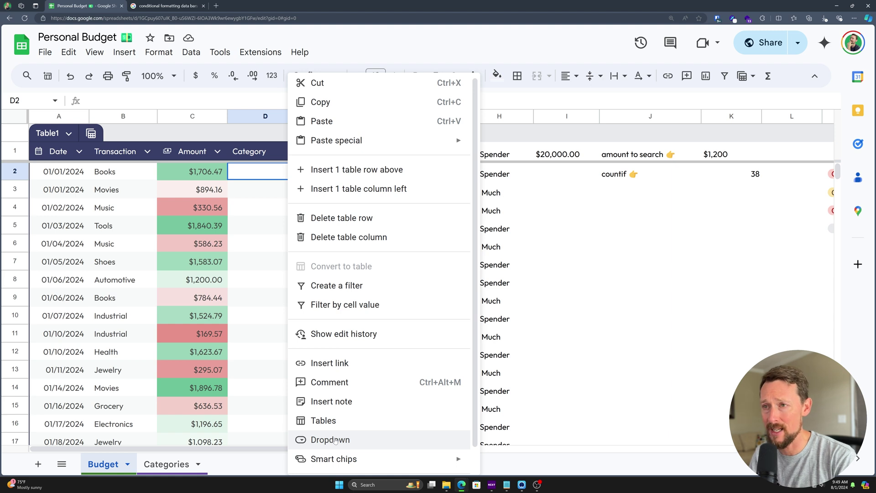
pyautogui.click(255, 179)
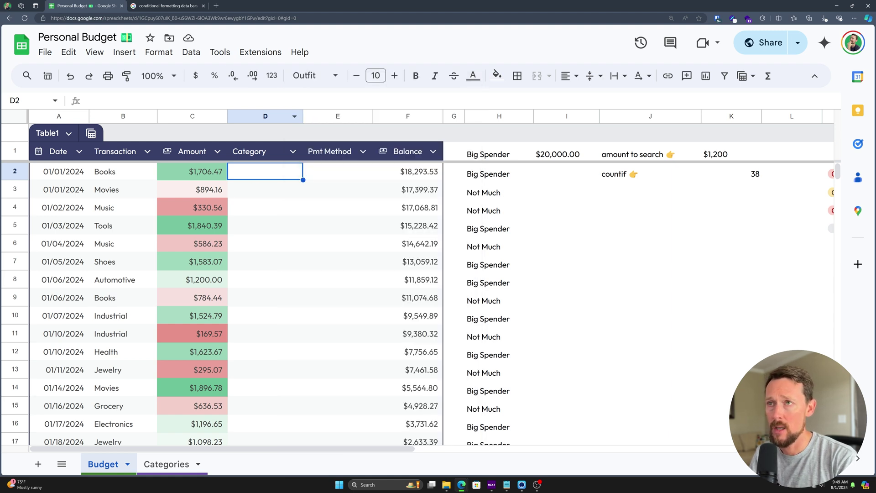
pyautogui.click(219, 52)
pyautogui.click(218, 53)
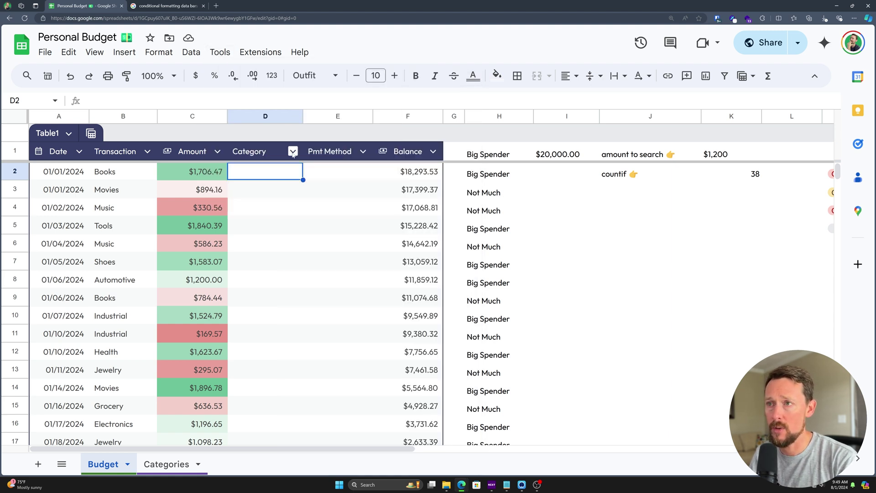
pyautogui.click(293, 151)
pyautogui.moveTo(310, 184)
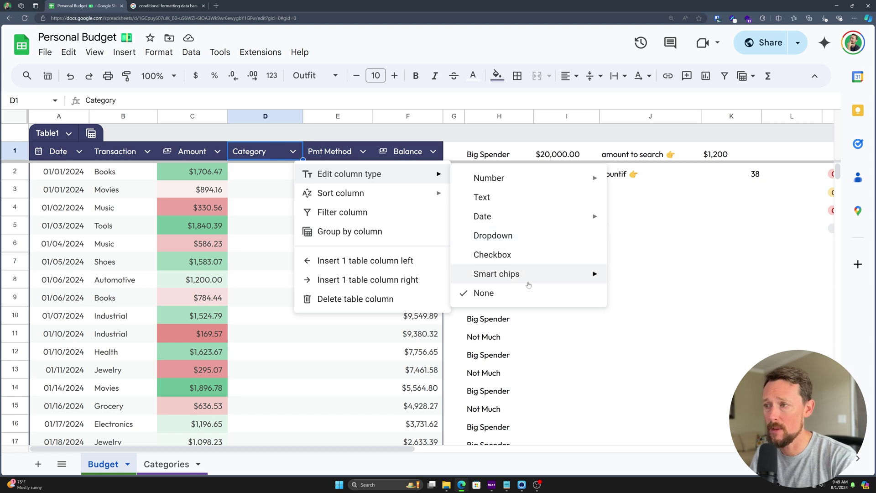
# Convert Table1's Category column to the Dropdown column type.
pyautogui.moveTo(531, 279)
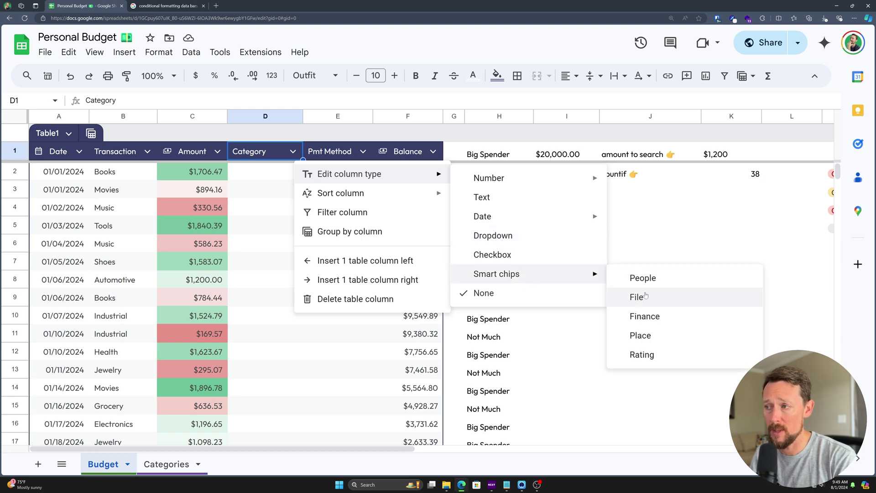
pyautogui.click(523, 239)
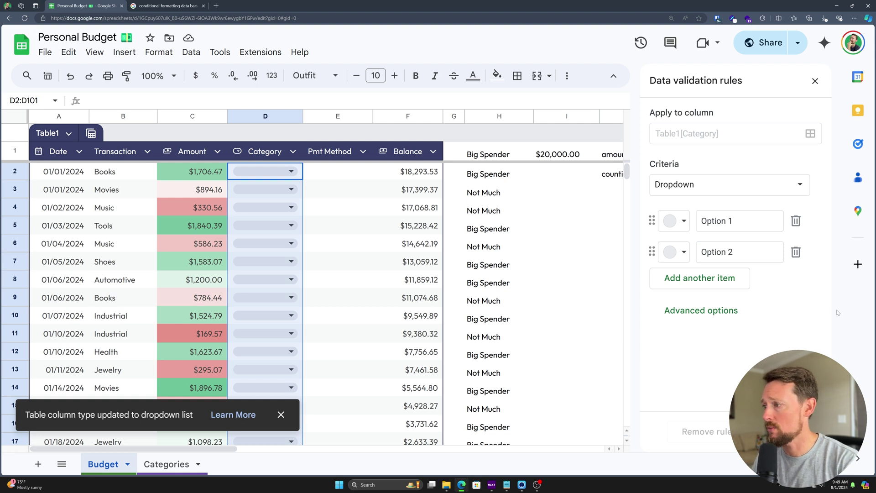
pyautogui.press('Left')
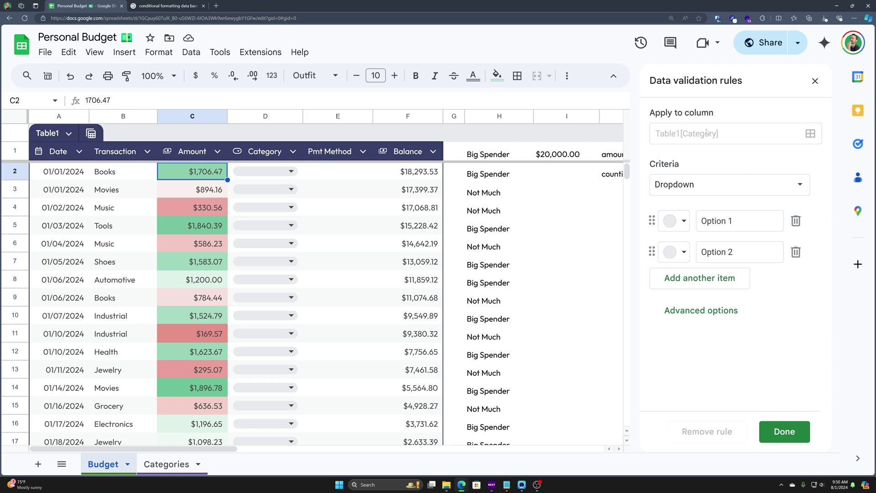
# Scroll down through the table and select cell D102 below it.
pyautogui.scroll(-20, 219, 181)
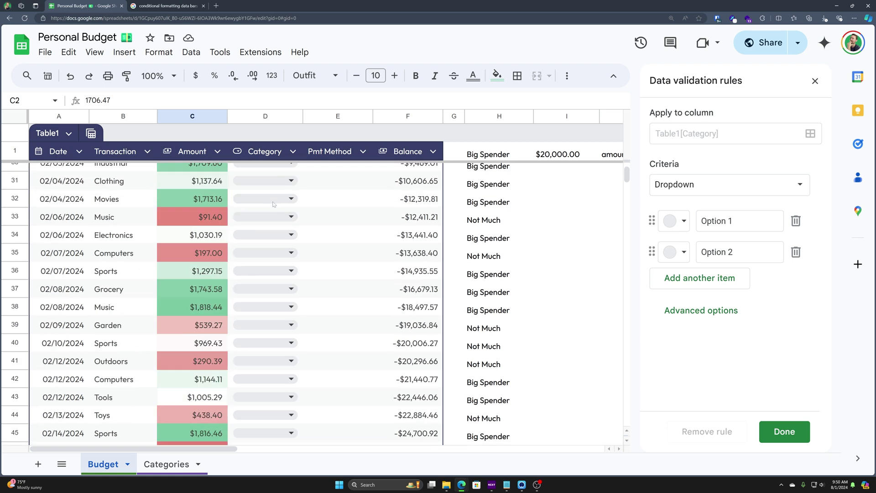
pyautogui.scroll(-10, 292, 203)
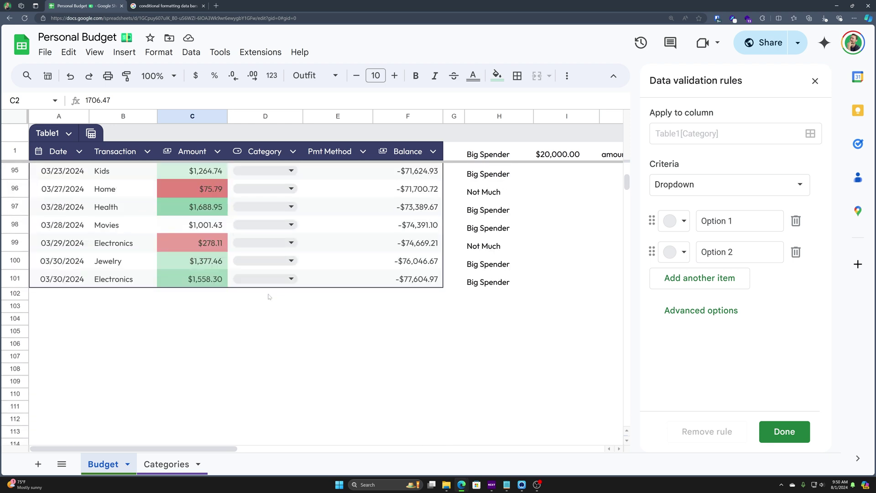
pyautogui.click(272, 296)
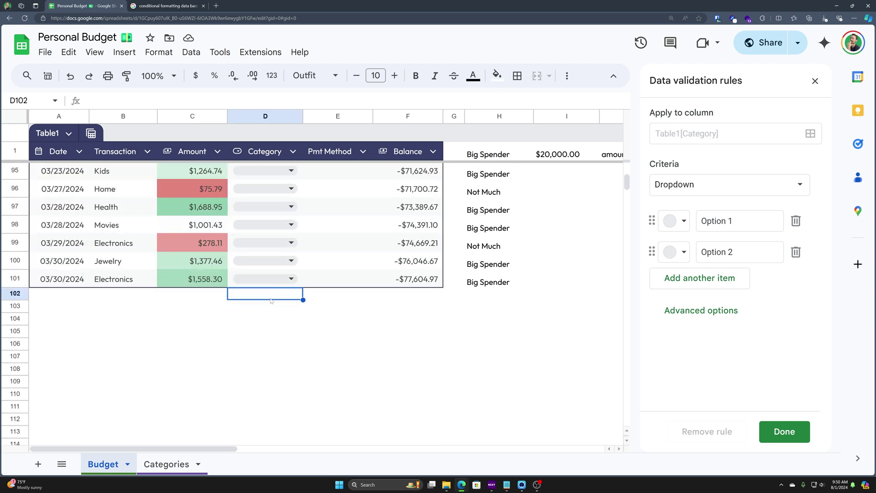
pyautogui.scroll(20, 272, 320)
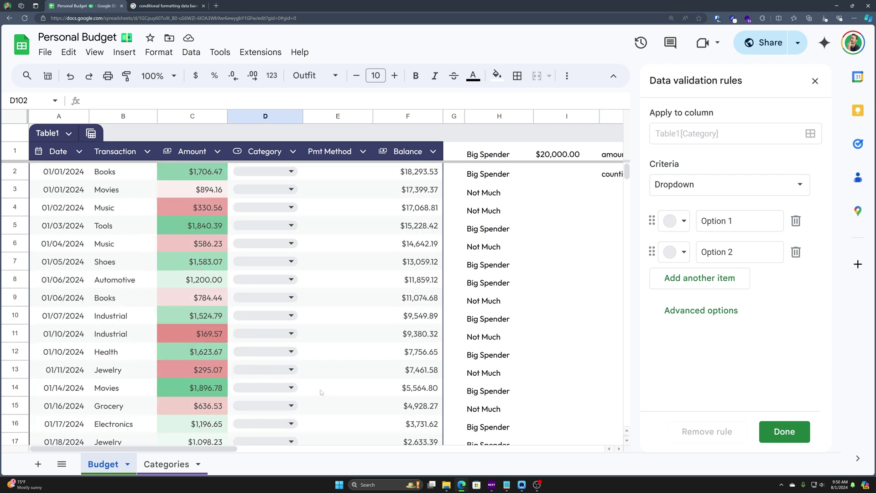
# Colour Option 1 pink, expand Advanced options, and show the criteria types.
pyautogui.click(678, 221)
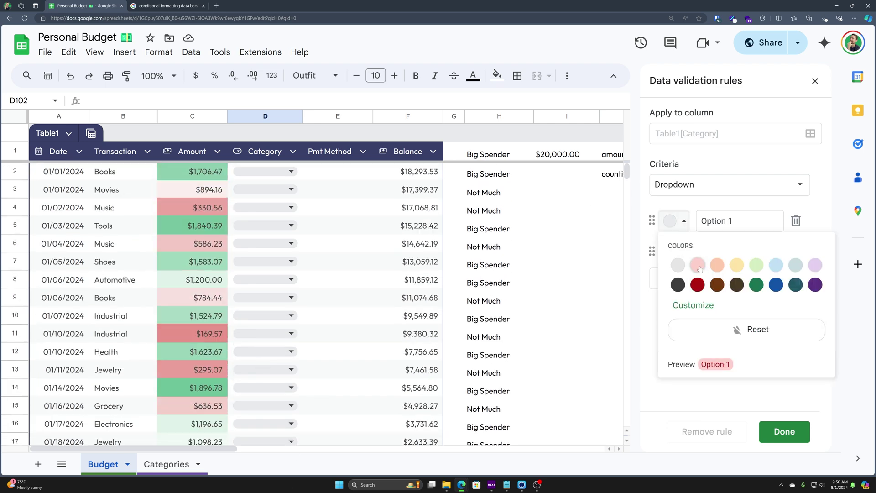
pyautogui.click(700, 268)
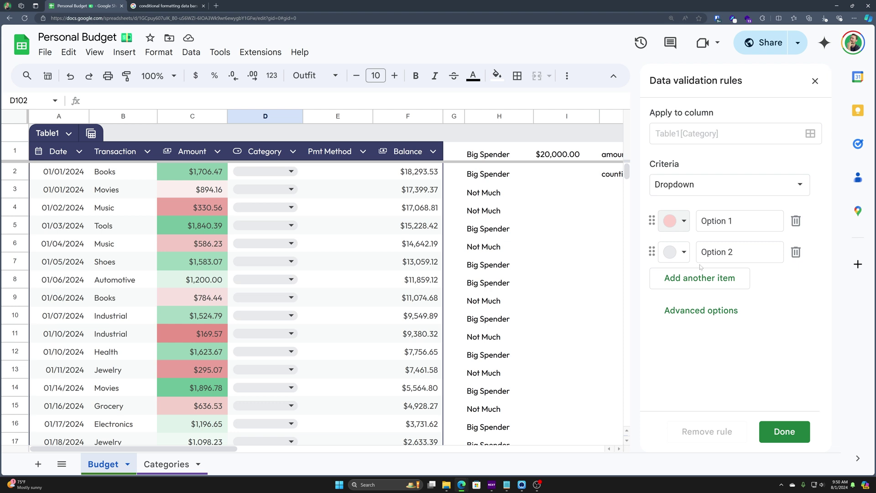
pyautogui.click(707, 309)
pyautogui.scroll(1, 697, 325)
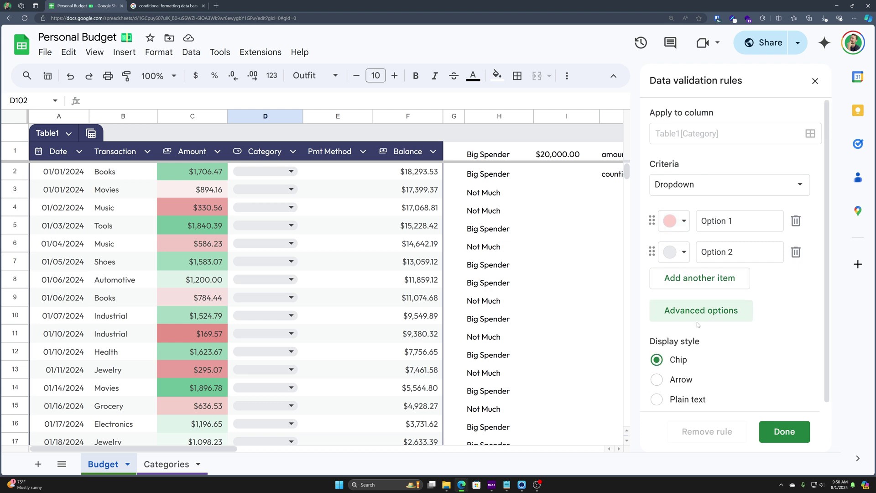
pyautogui.click(715, 187)
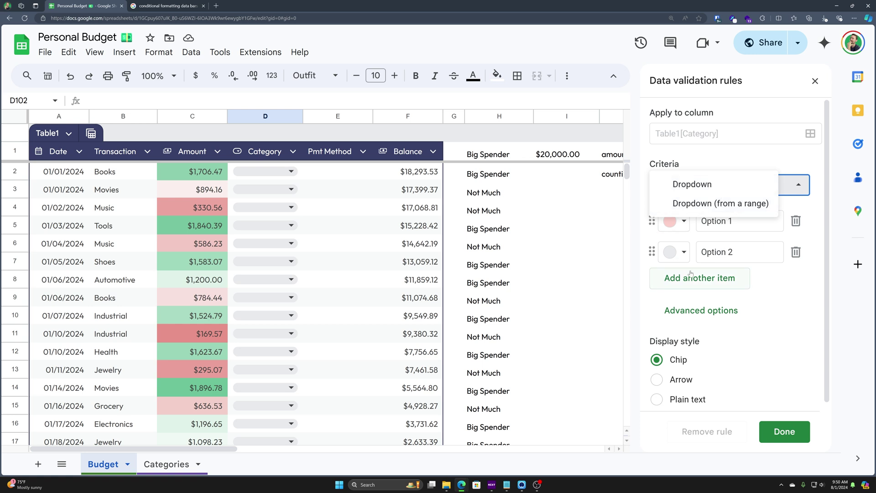
# Switch the criteria to Dropdown (from a range) and select Paycheck through Business on Categories.
pyautogui.click(714, 208)
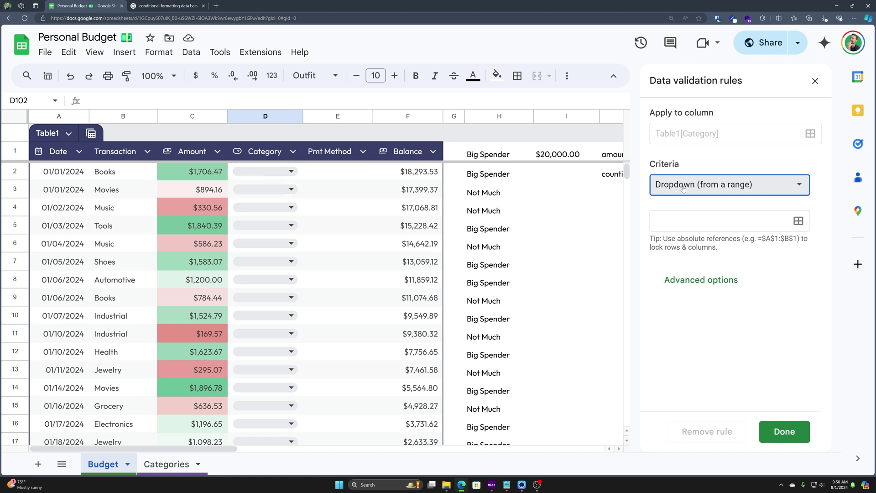
pyautogui.click(167, 464)
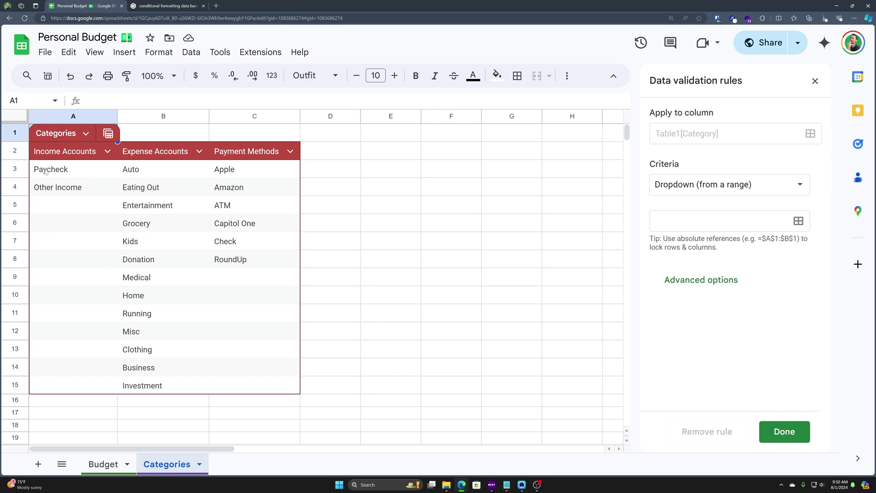
pyautogui.moveTo(46, 171); pyautogui.dragTo(172, 386)
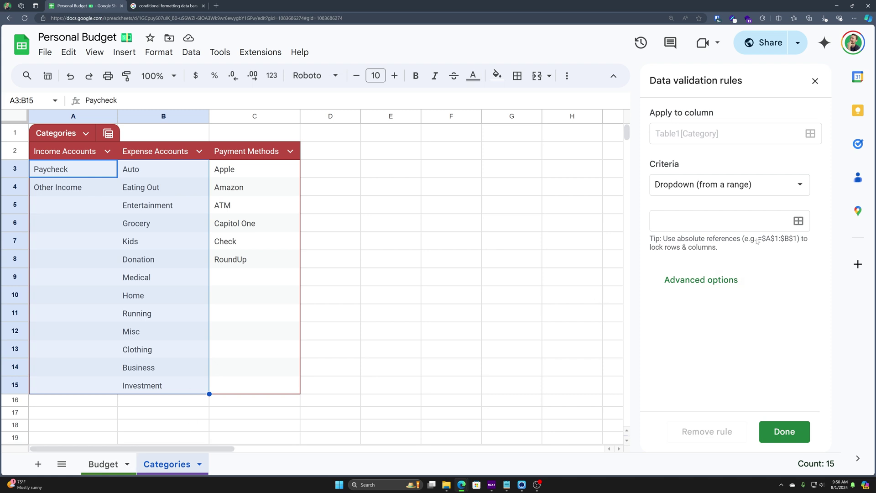
# Set the dropdown's source range to Categories!A3:B15.
pyautogui.click(804, 225)
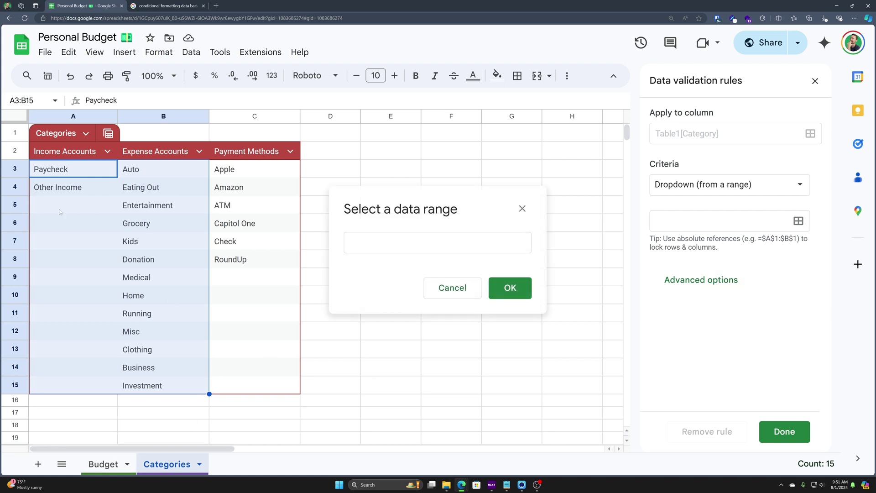
pyautogui.moveTo(70, 165); pyautogui.dragTo(163, 388)
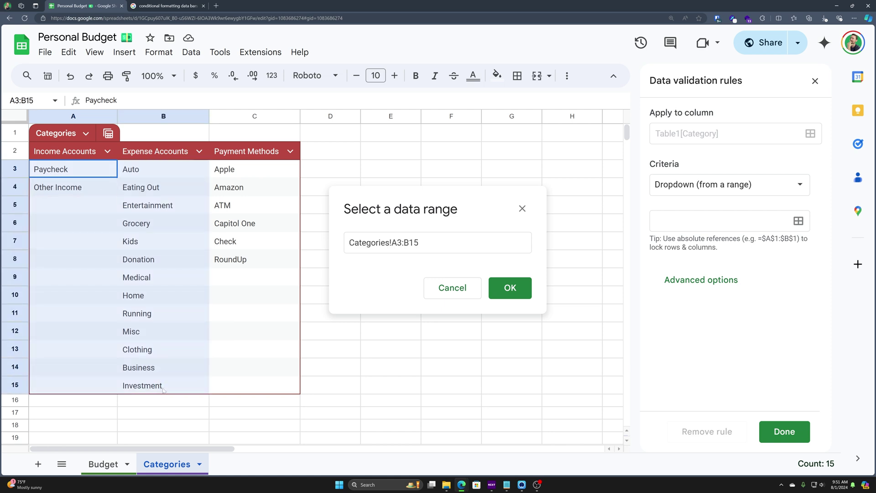
pyautogui.click(511, 288)
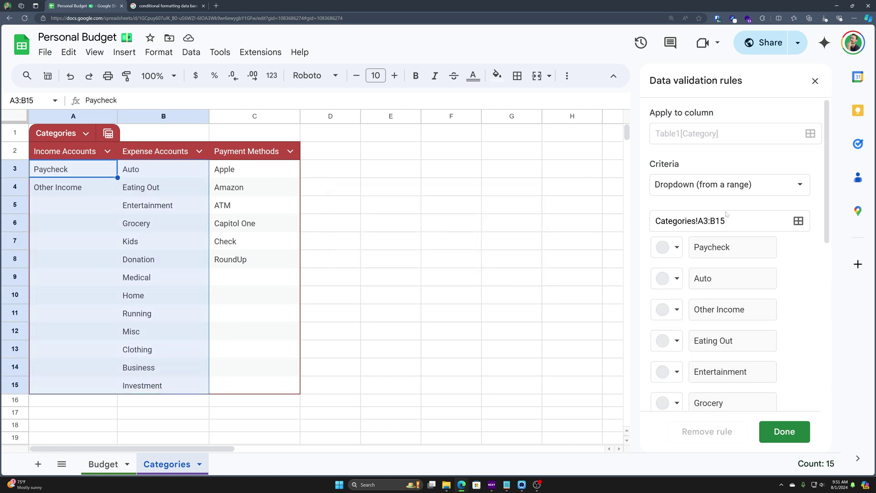
# Review the items Paycheck through Investment and the Advanced options, leaving Misc's colour unchanged.
pyautogui.scroll(-3, 677, 137)
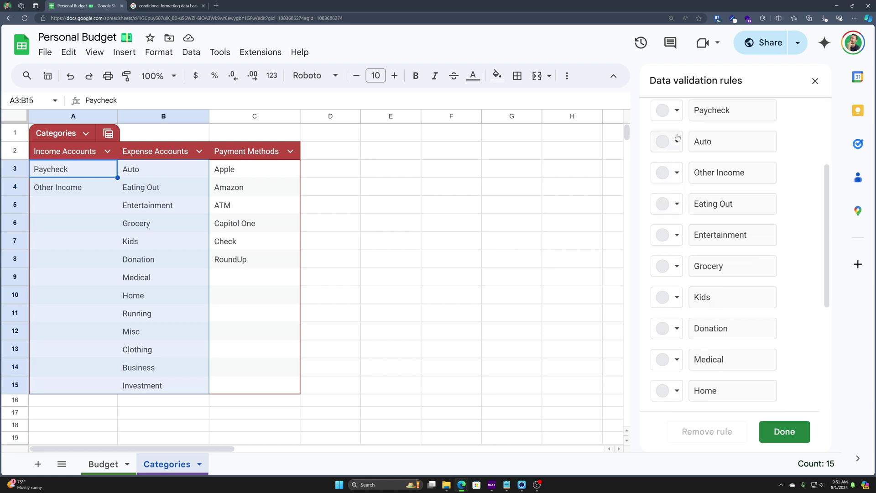
pyautogui.scroll(-2, 654, 182)
pyautogui.scroll(-3, 730, 210)
pyautogui.scroll(2, 732, 274)
pyautogui.scroll(5, 733, 274)
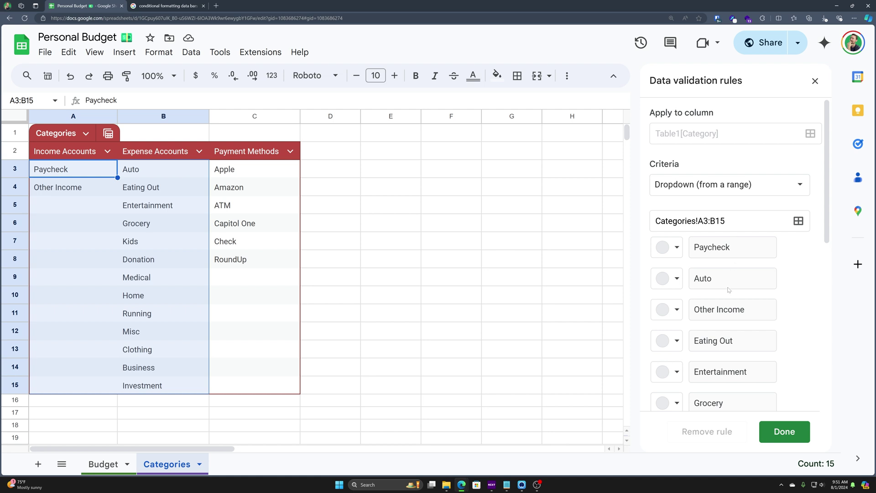
pyautogui.scroll(-8, 722, 307)
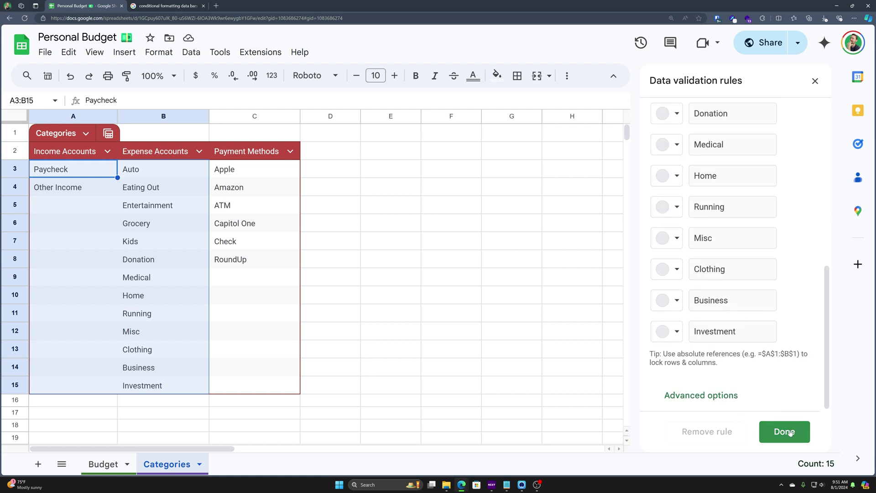
pyautogui.click(677, 238)
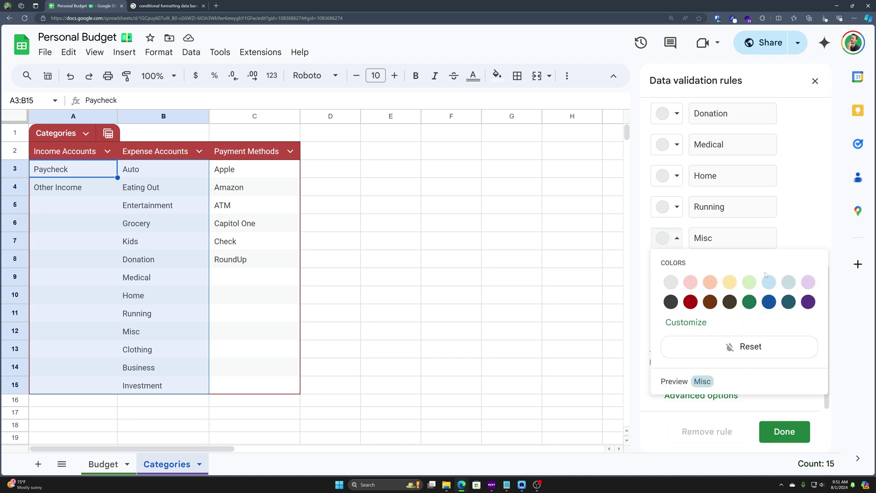
pyautogui.click(782, 213)
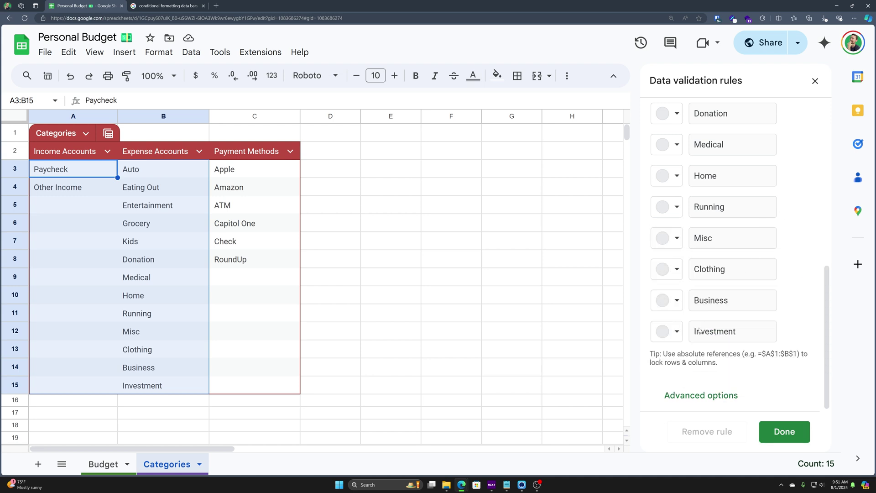
pyautogui.click(712, 392)
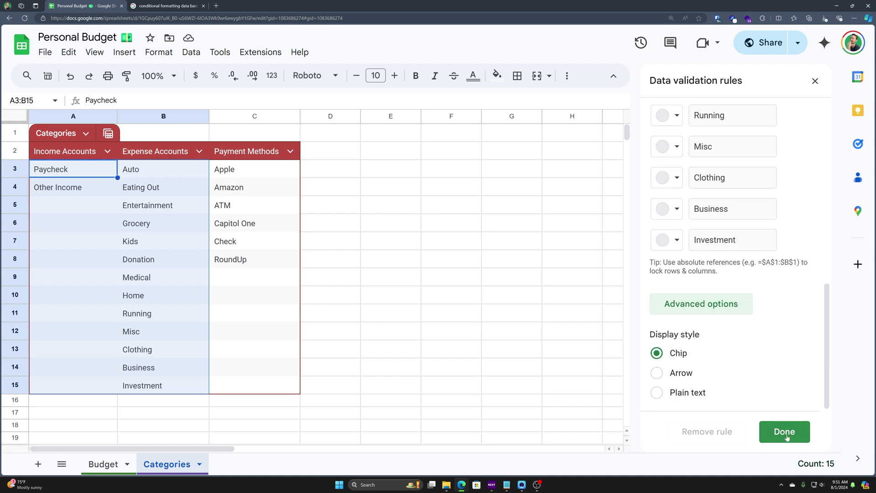
pyautogui.scroll(10, 733, 251)
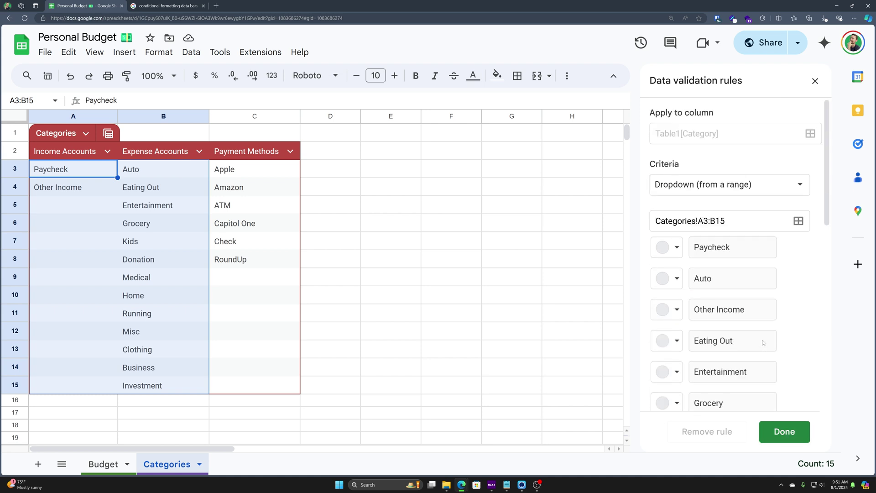
pyautogui.scroll(-10, 756, 275)
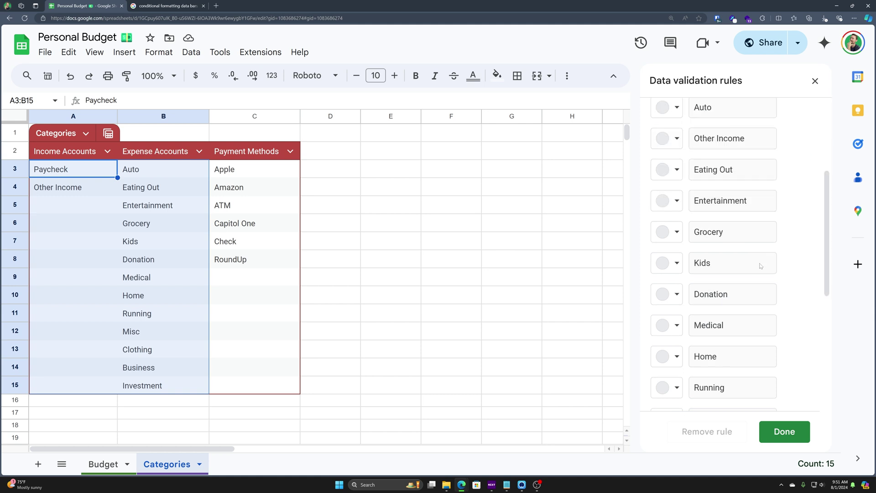
# Save the Category dropdown rule and set D2:D4 to Paycheck, Auto and Eating Out.
pyautogui.click(784, 432)
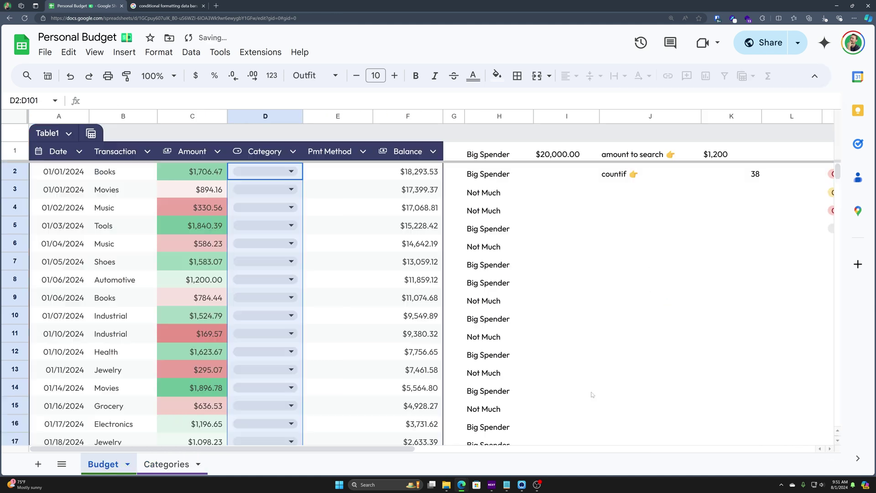
pyautogui.click(265, 171)
pyautogui.click(291, 171)
pyautogui.click(252, 190)
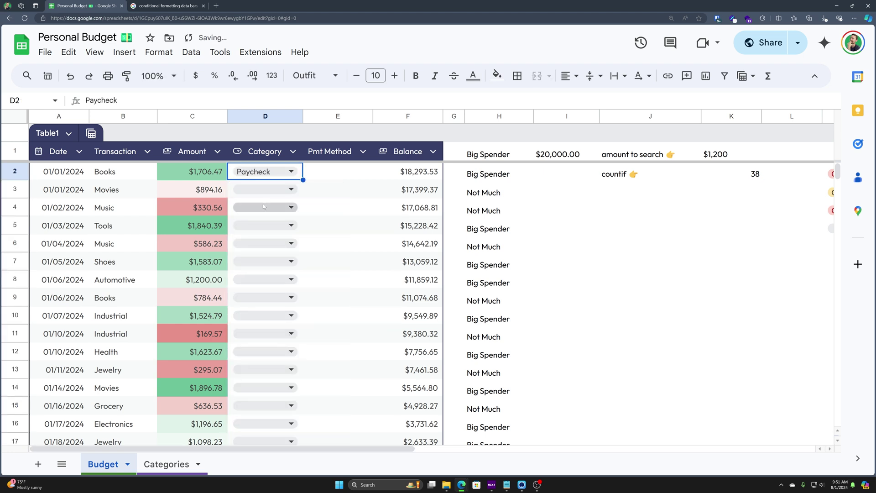
pyautogui.click(256, 190)
pyautogui.click(264, 228)
pyautogui.click(267, 207)
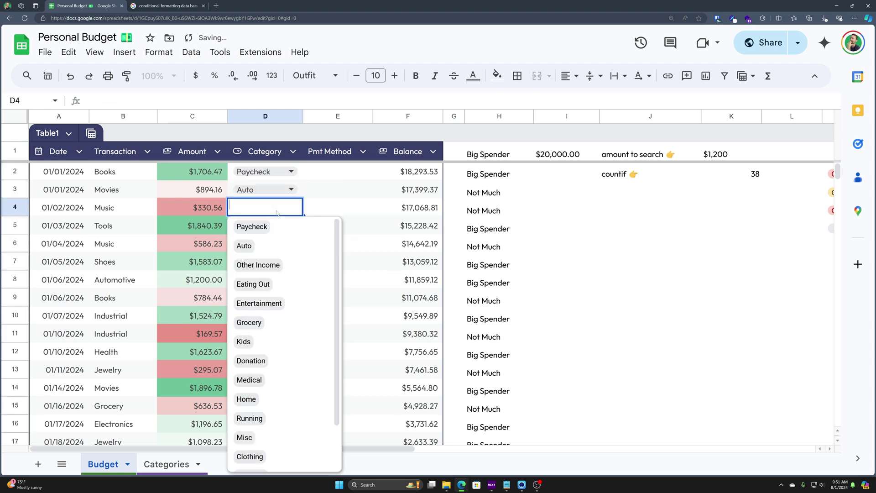
pyautogui.click(280, 284)
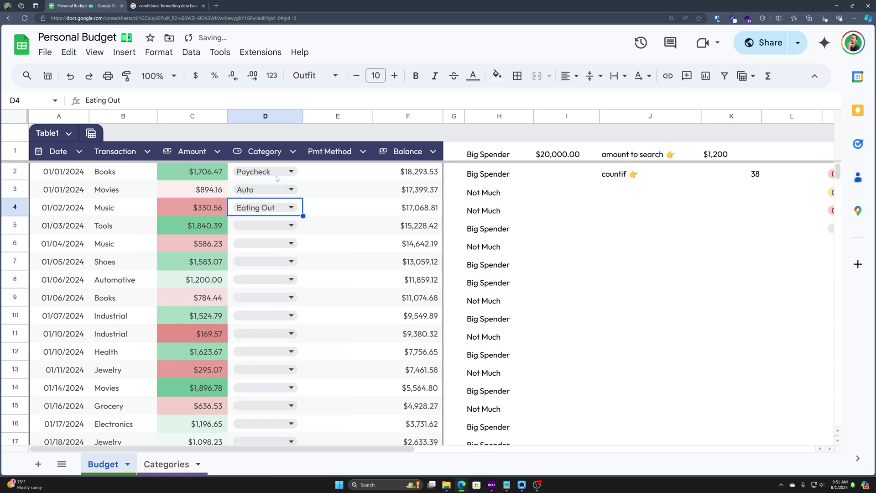
# Enter the invalid value Test in D5, then replace it with Kids from the dropdown.
pyautogui.click(290, 222)
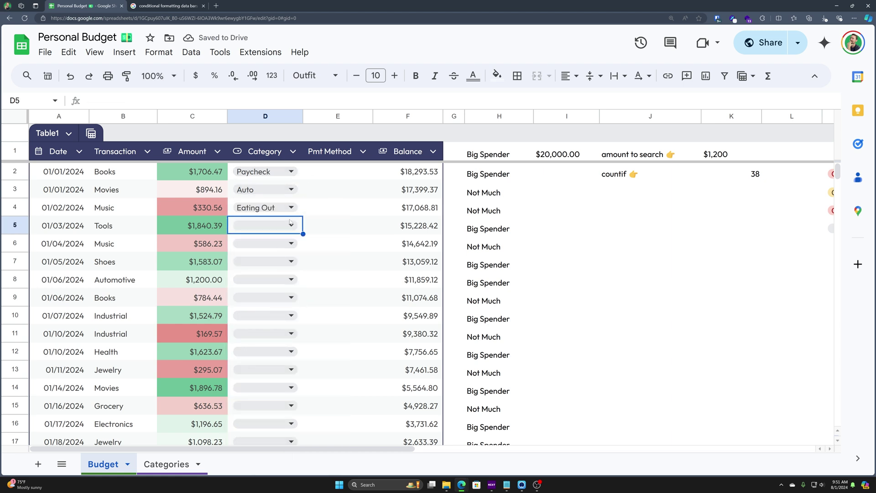
pyautogui.write('Test')
pyautogui.press('Return')
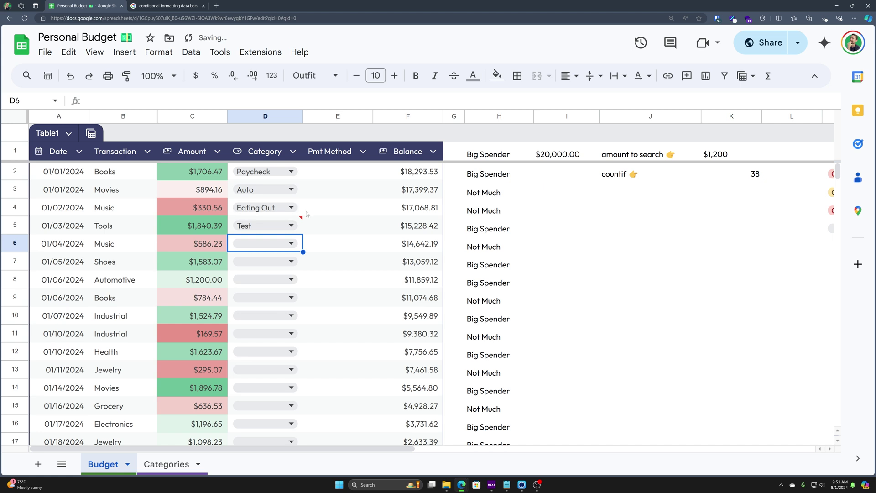
pyautogui.moveTo(301, 219)
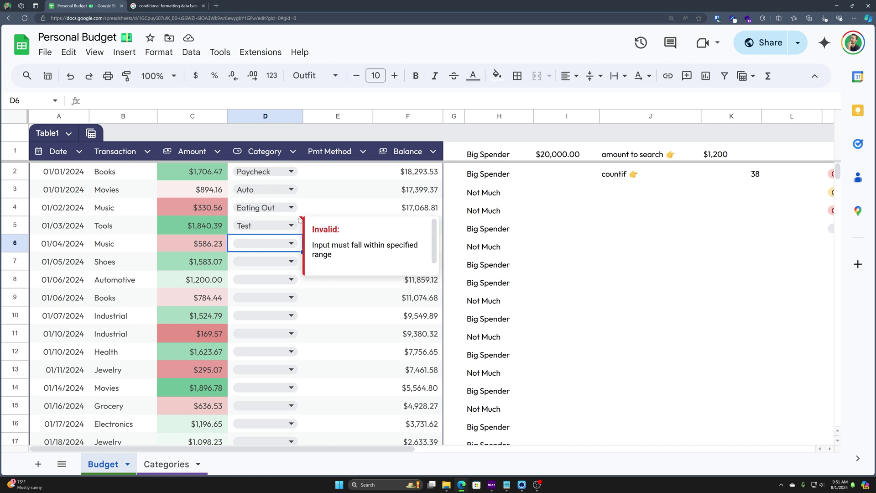
pyautogui.click(299, 221)
pyautogui.doubleClick(299, 222)
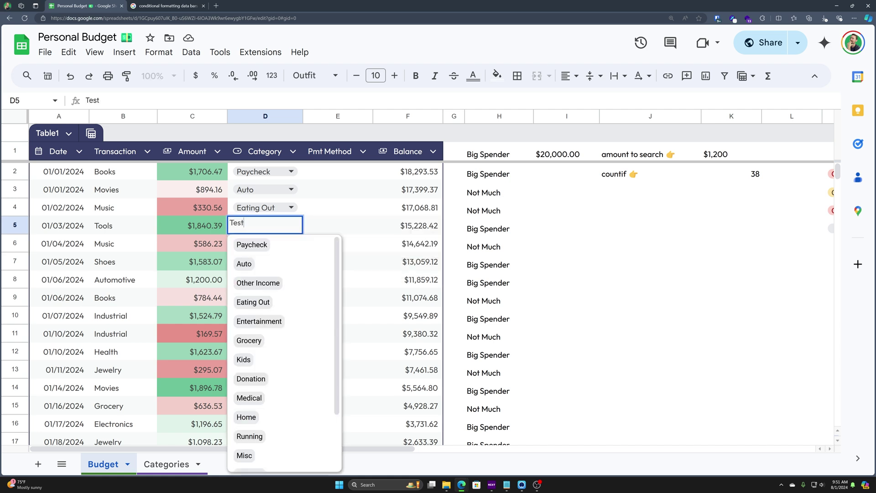
pyautogui.click(246, 360)
pyautogui.click(344, 341)
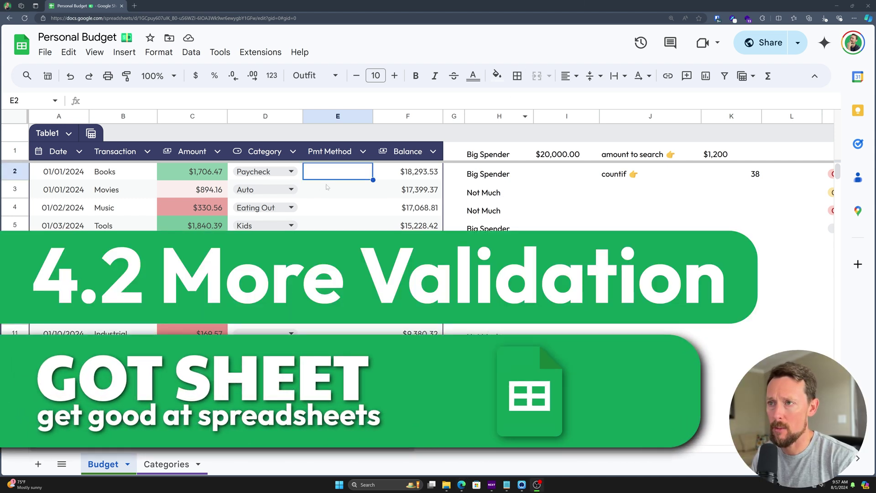
# Convert the Pmt Method column to dropdowns with Dropdown (from a range) criteria, sourcing from Categories.
pyautogui.rightClick(337, 174)
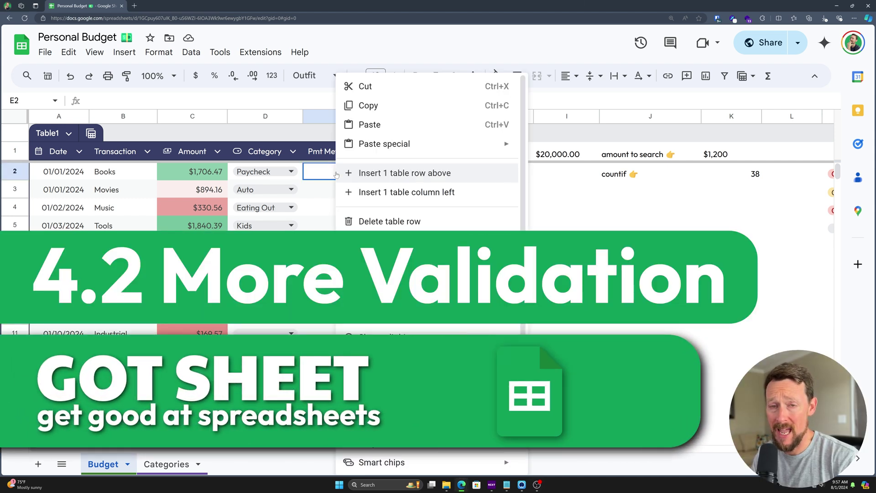
pyautogui.click(366, 444)
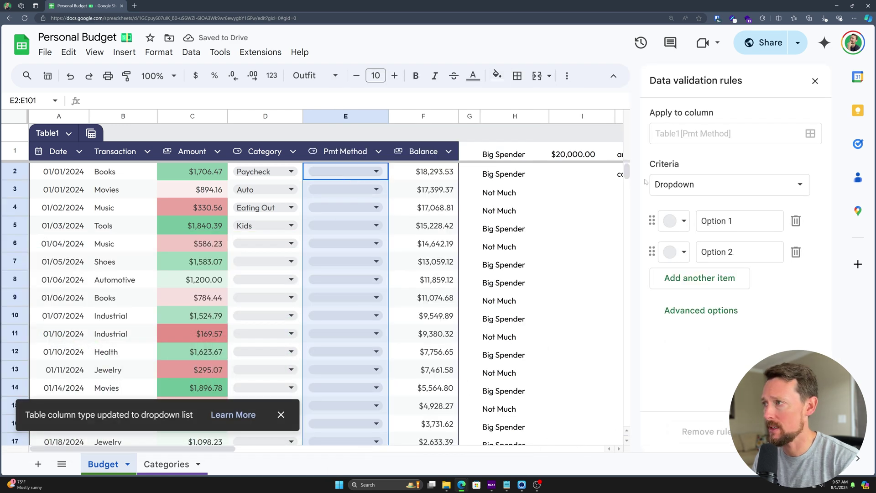
pyautogui.click(746, 184)
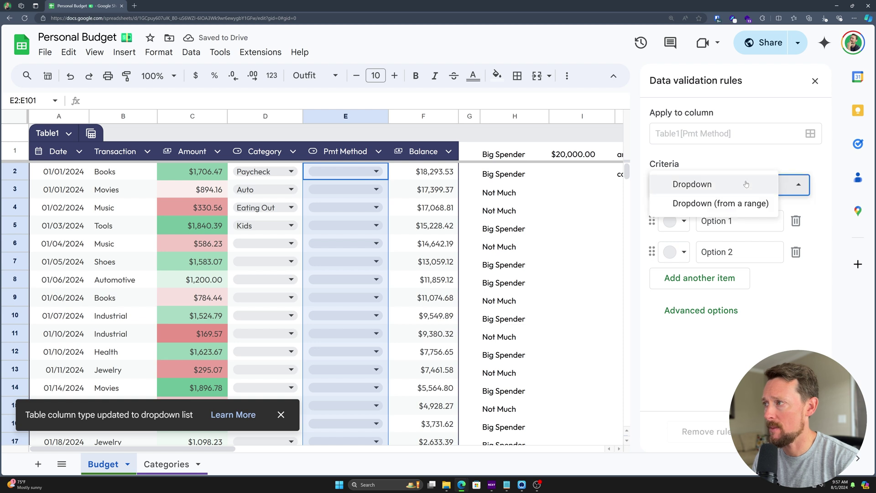
pyautogui.click(729, 204)
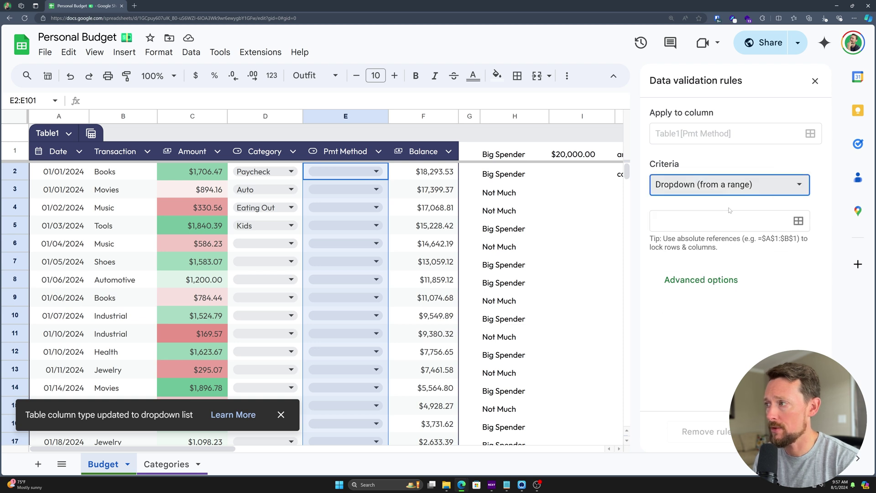
pyautogui.click(754, 220)
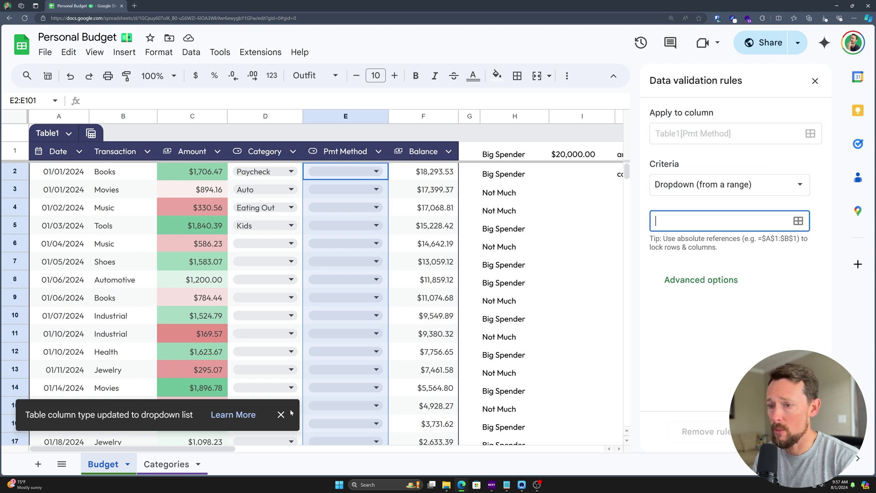
pyautogui.click(181, 461)
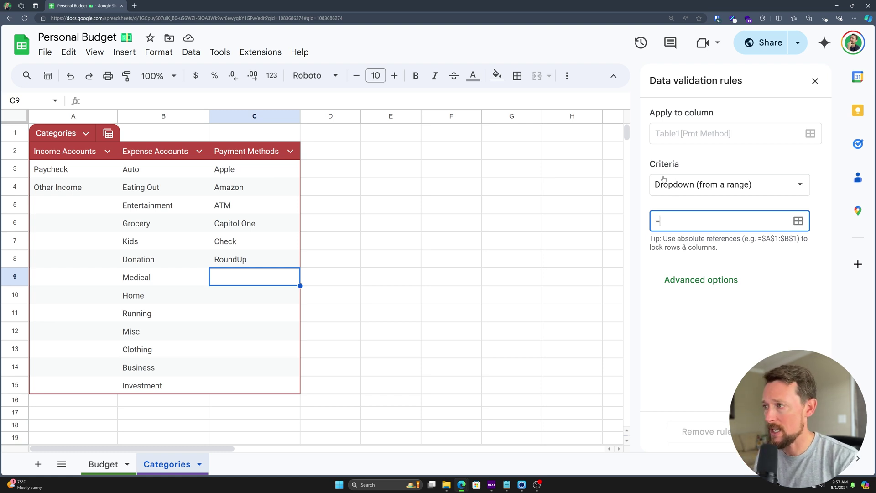
# Source Pmt Method dropdowns from =Categories[Payment Methods] and add Another Card to that list.
pyautogui.write('Categor')
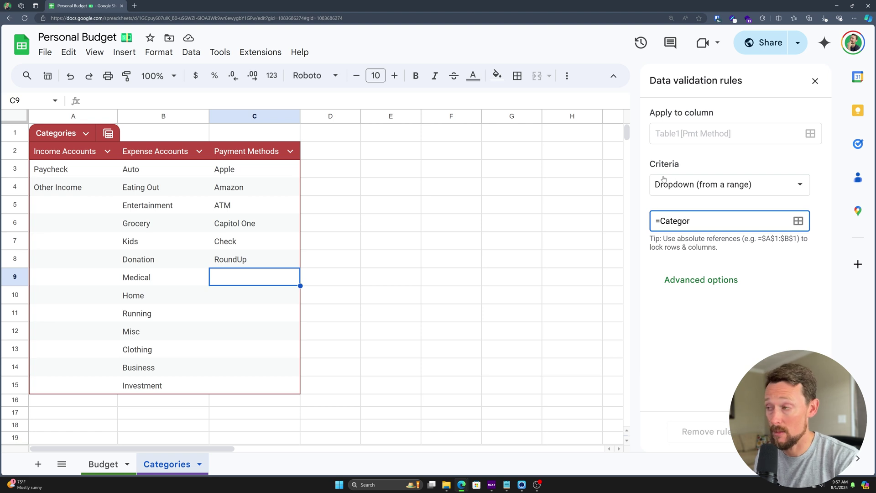
pyautogui.write('ies')
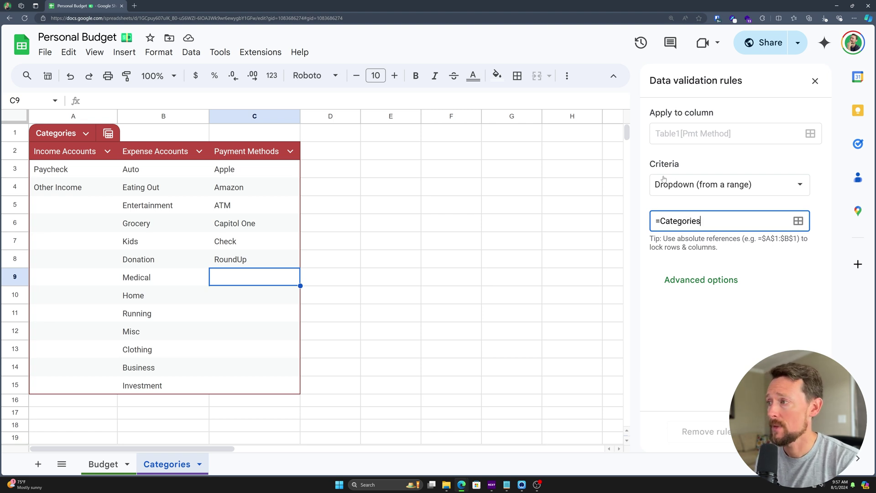
pyautogui.write('[Payment Methods')
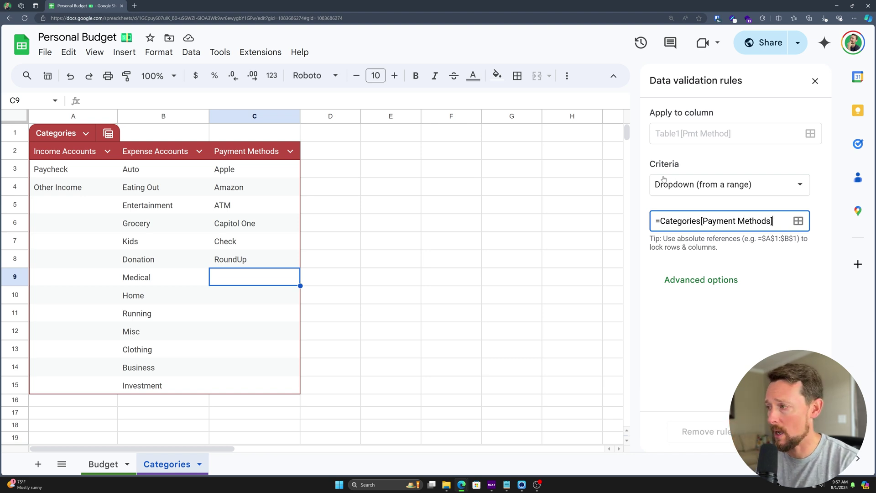
pyautogui.press('Return')
pyautogui.scroll(-2, 749, 248)
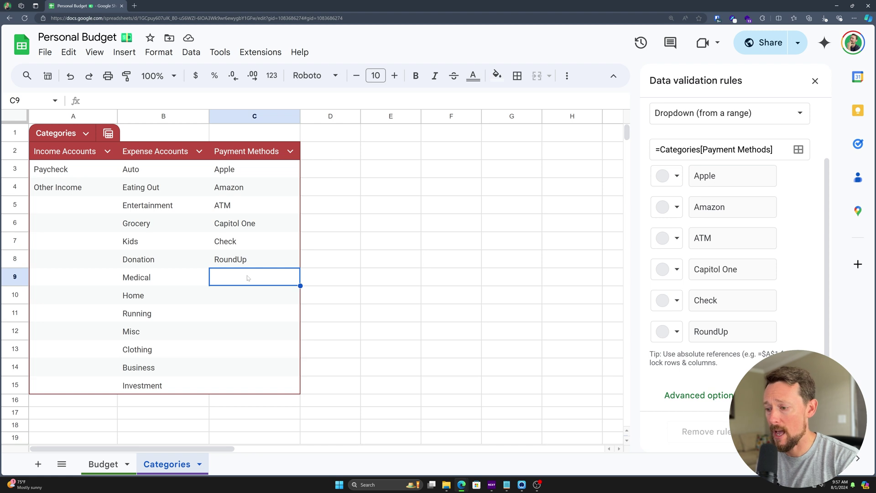
pyautogui.write('Another ')
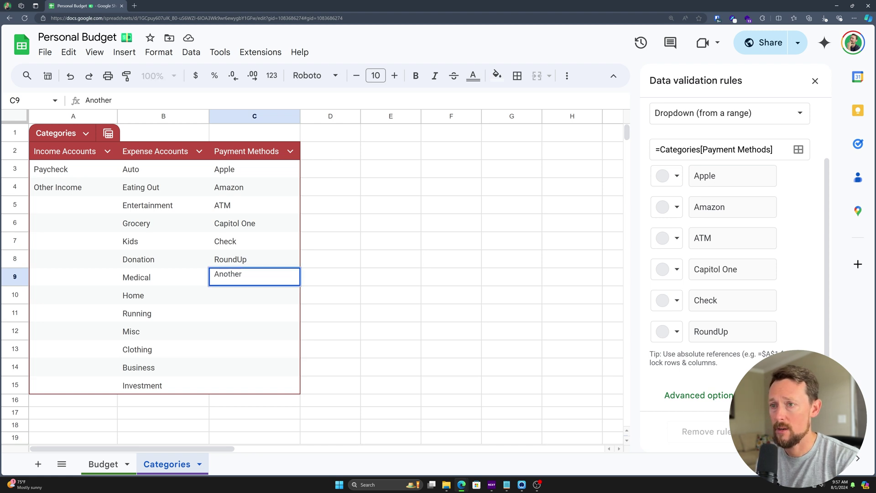
pyautogui.write('Card')
pyautogui.press('Return')
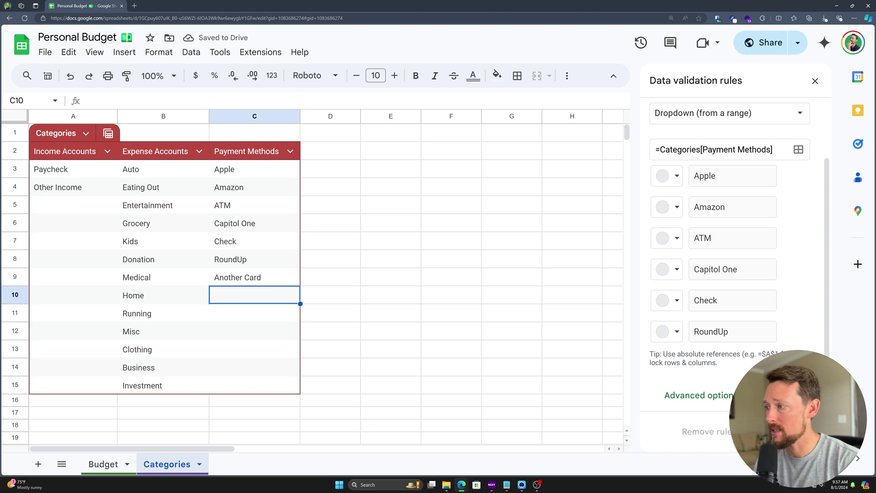
pyautogui.click(103, 464)
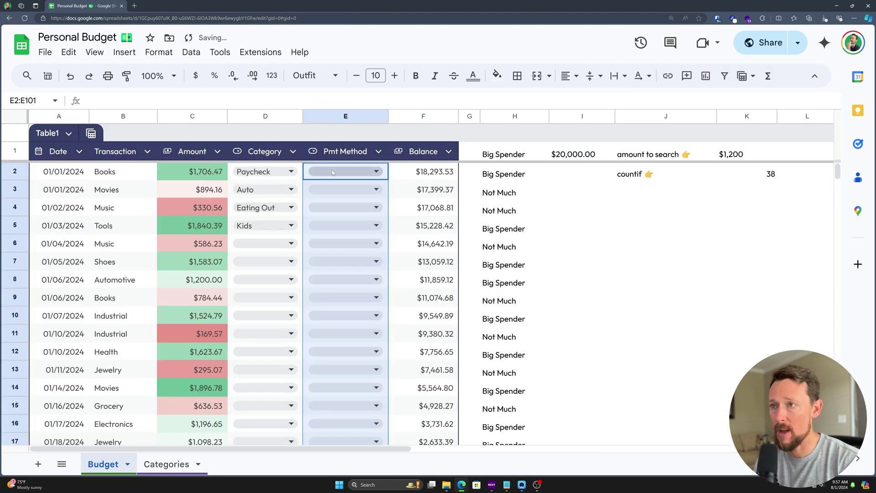
# Set E2's payment method to Another Card, then change it to Apple.
pyautogui.click(367, 171)
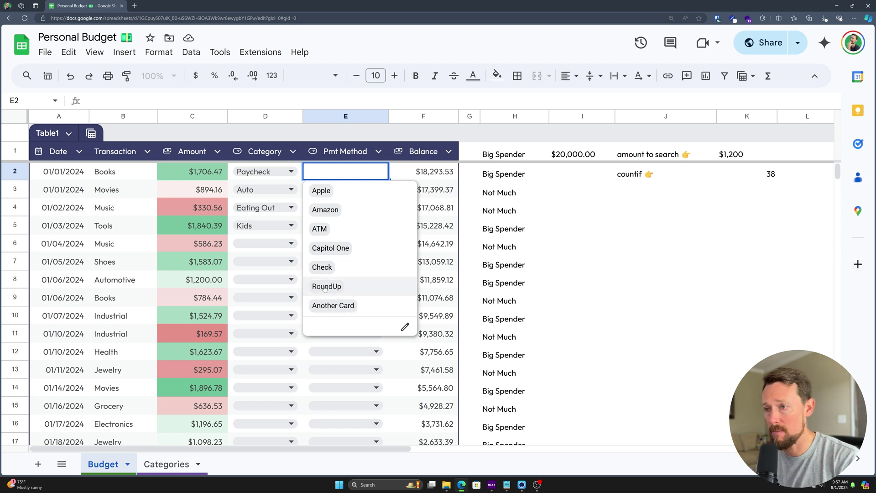
pyautogui.click(334, 305)
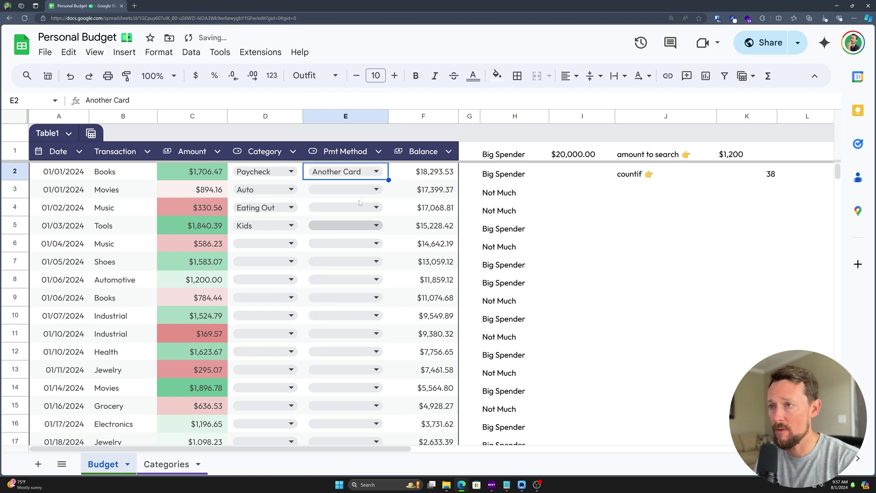
pyautogui.doubleClick(353, 177)
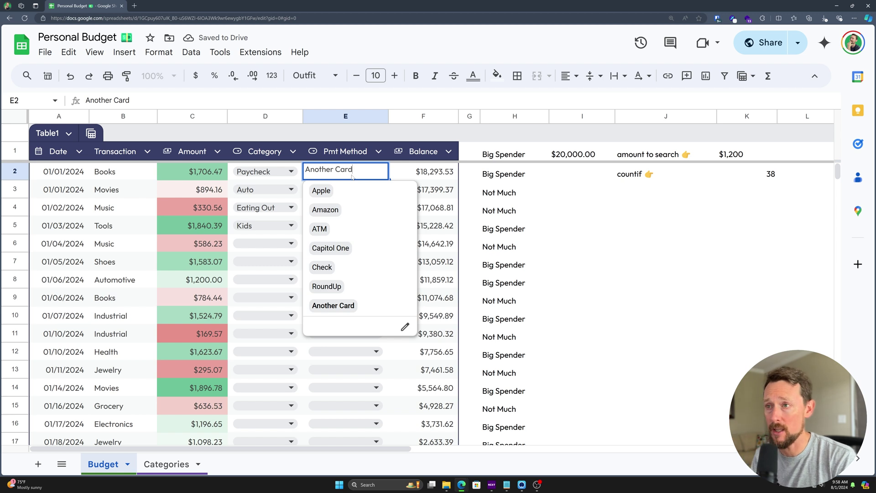
pyautogui.press('Up')
pyautogui.press('Up')
pyautogui.press('Up')
pyautogui.press('Up')
pyautogui.press('Up')
pyautogui.press('Up')
pyautogui.press('Up')
pyautogui.press('Up')
pyautogui.press('Return')
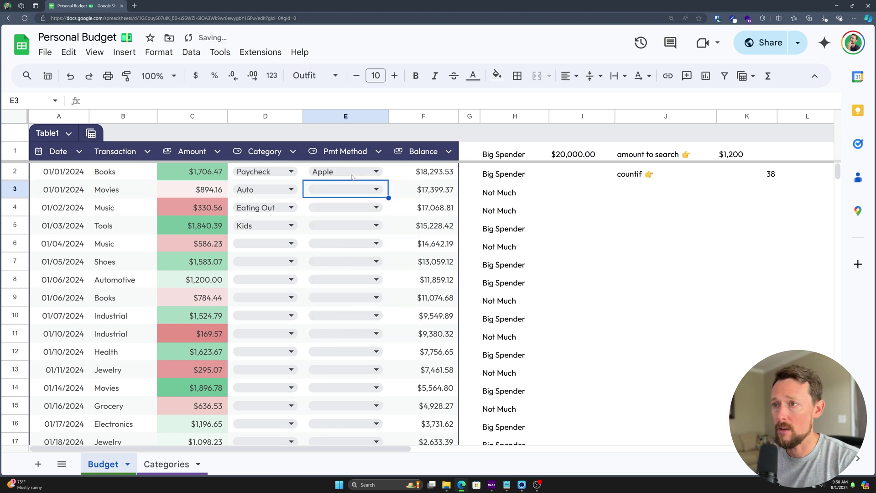
pyautogui.click(153, 465)
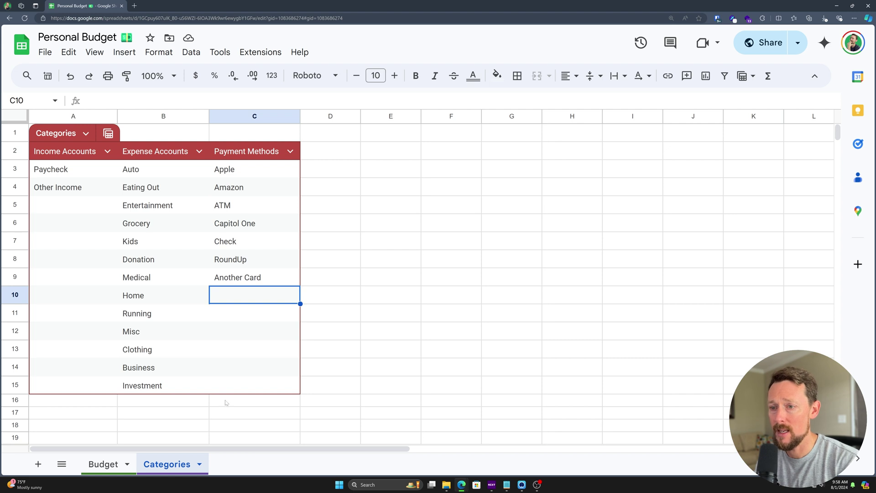
# Add 'Yet another card' in C16 below the Payment Methods list.
pyautogui.click(243, 402)
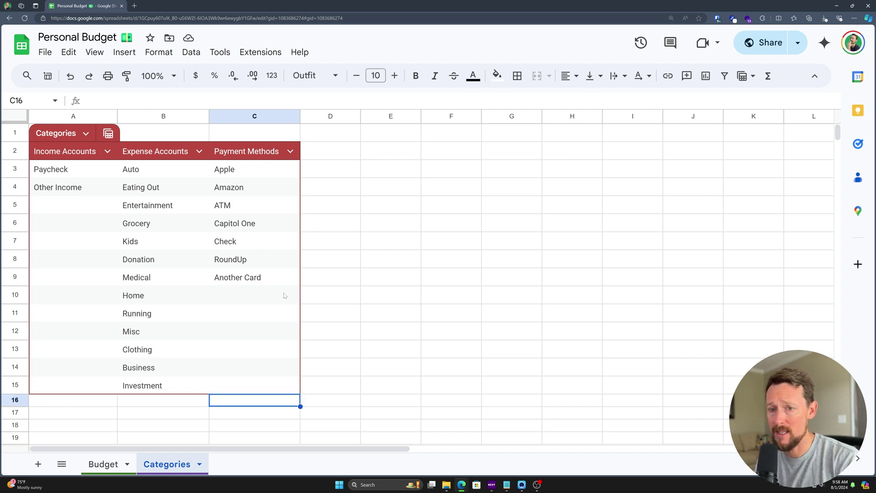
pyautogui.write('A')
pyautogui.press('BackSpace')
pyautogui.write('Yet ')
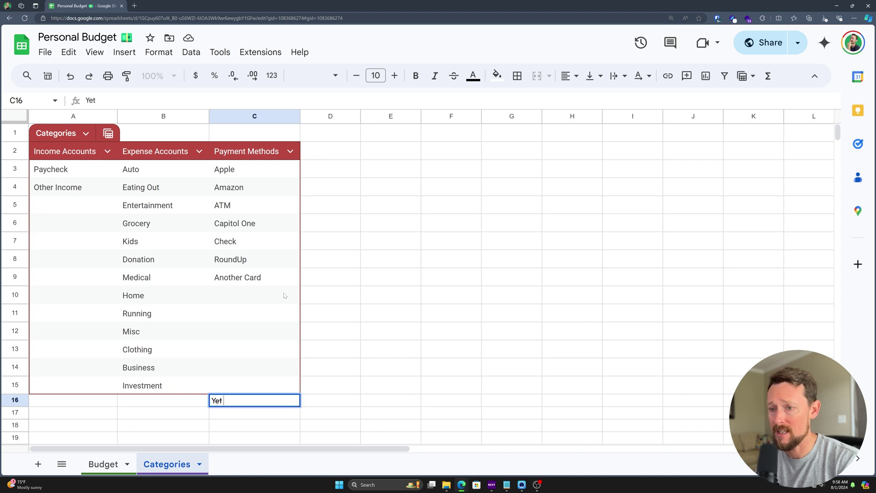
pyautogui.write('another card')
pyautogui.press('Return')
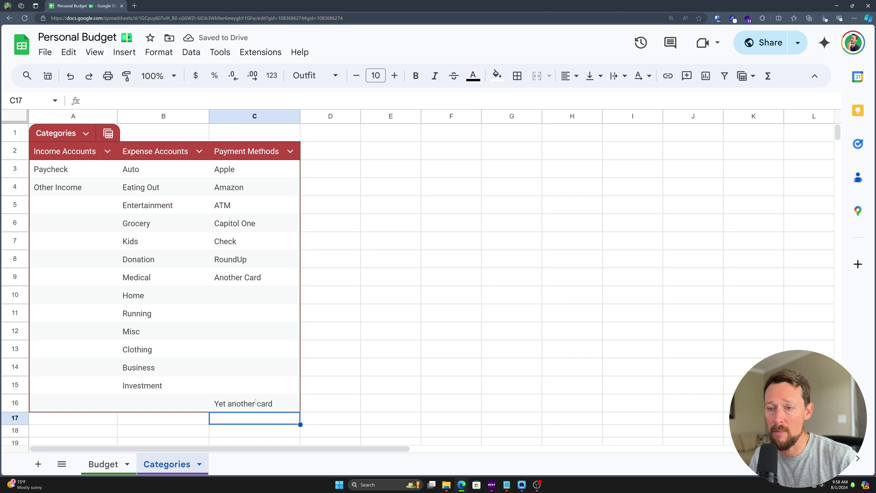
# Check that E3's Pmt Method dropdown on Budget now offers Yet another card.
pyautogui.click(103, 464)
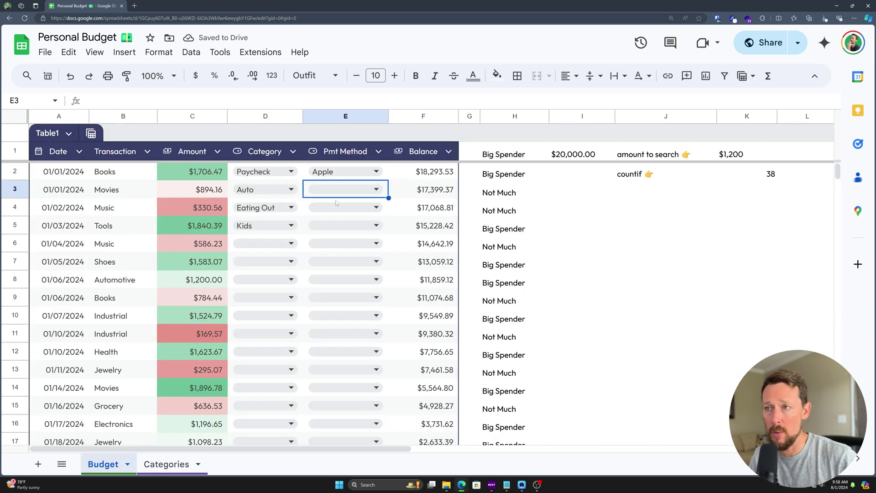
pyautogui.click(346, 189)
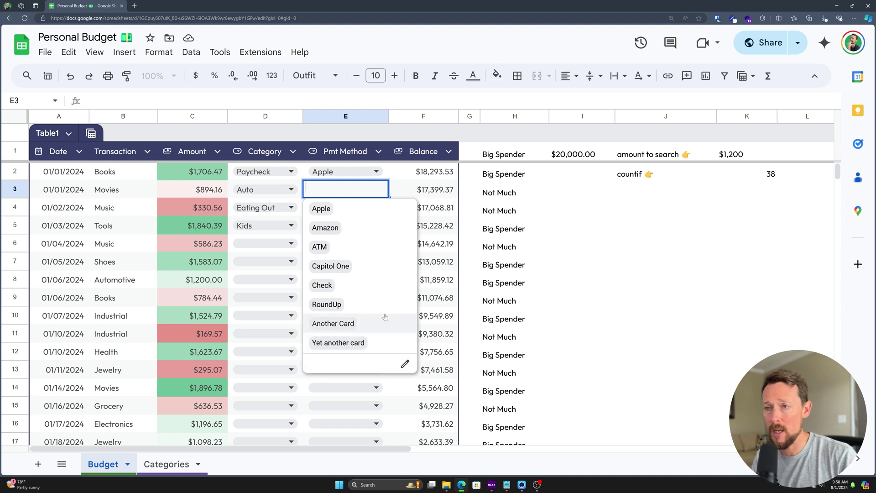
pyautogui.press('Escape')
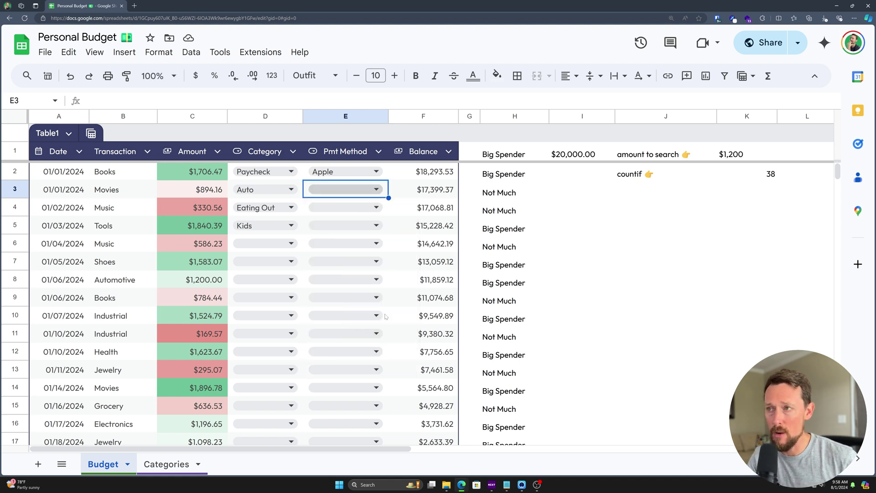